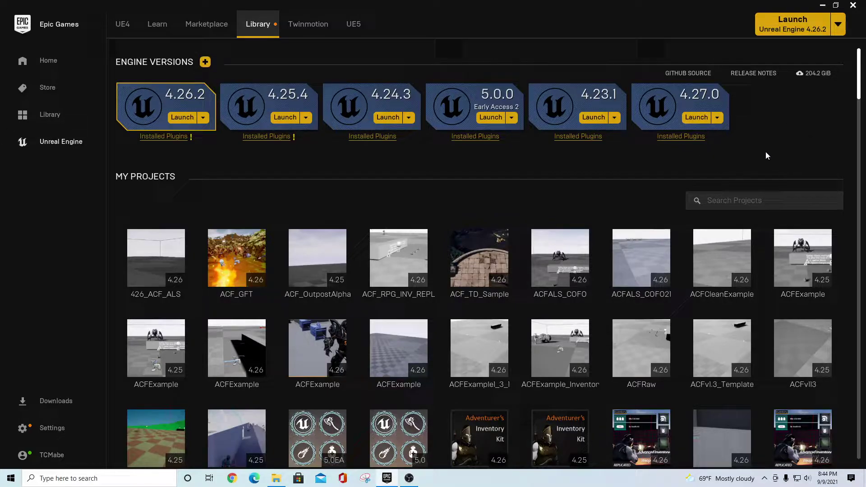
{"action": "left_click", "coordinate": [681, 136]}
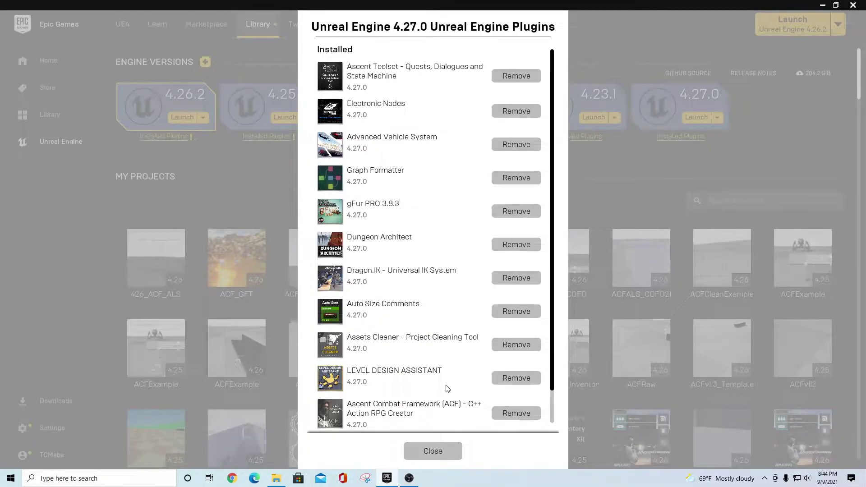
{"action": "scroll", "coordinate": [447, 389], "scroll_direction": "down", "scroll_amount": 1}
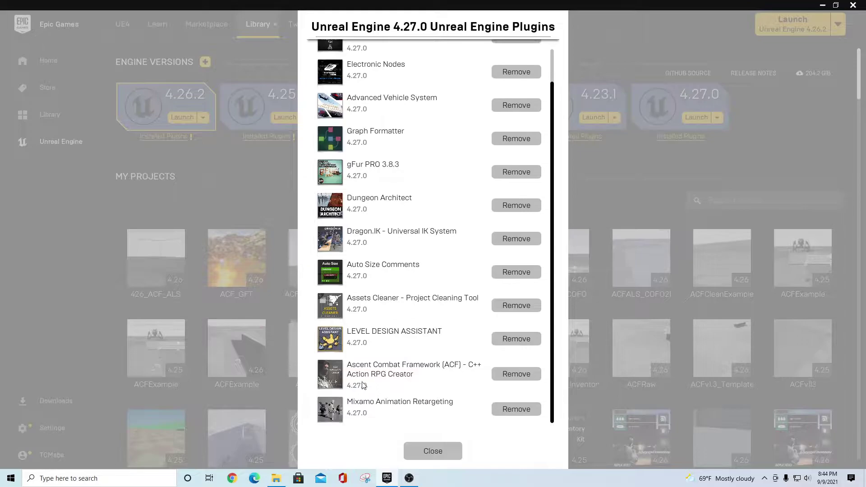
{"action": "left_click", "coordinate": [429, 451]}
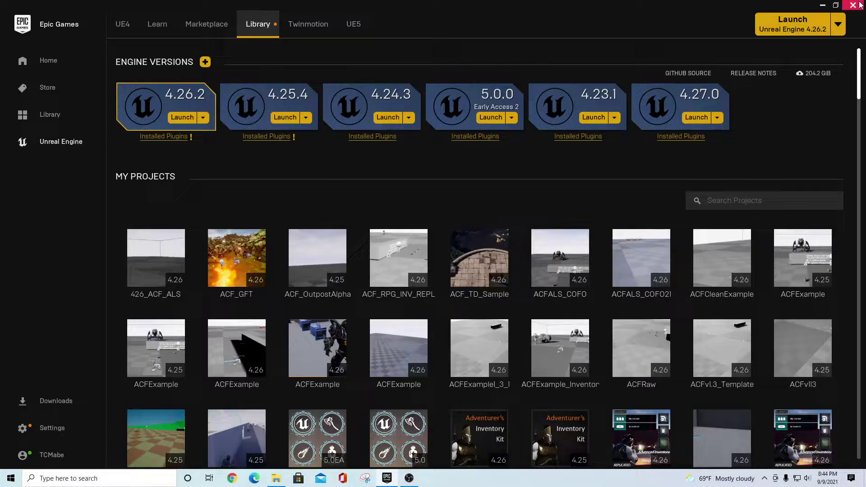
Step: Close the launcher window and fully exit Epic Games from its system-tray icon
{"action": "left_click", "coordinate": [854, 5]}
{"action": "left_click", "coordinate": [766, 483]}
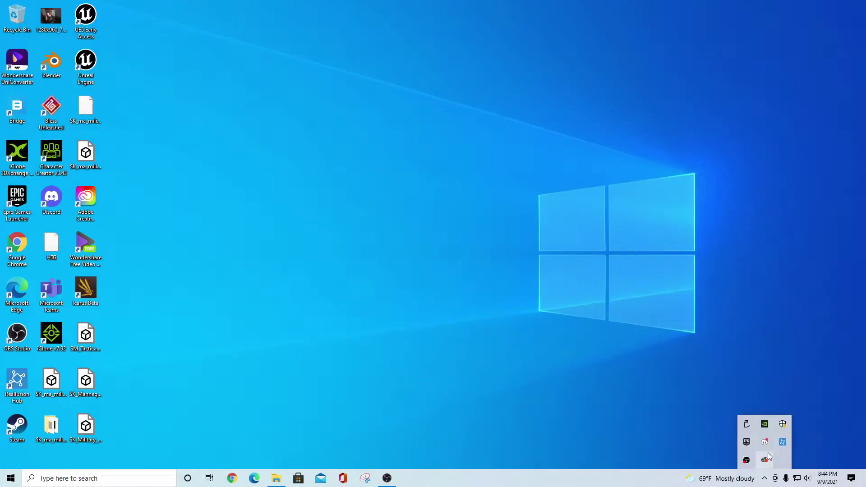
{"action": "right_click", "coordinate": [747, 443]}
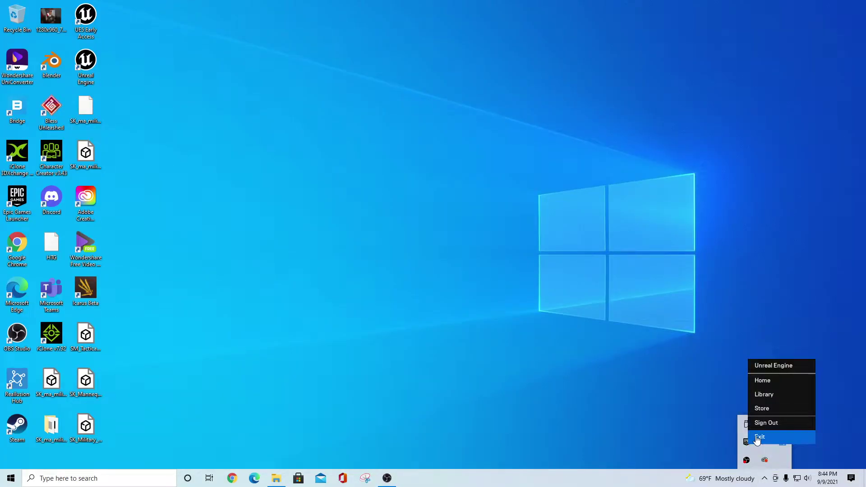
{"action": "left_click", "coordinate": [760, 437]}
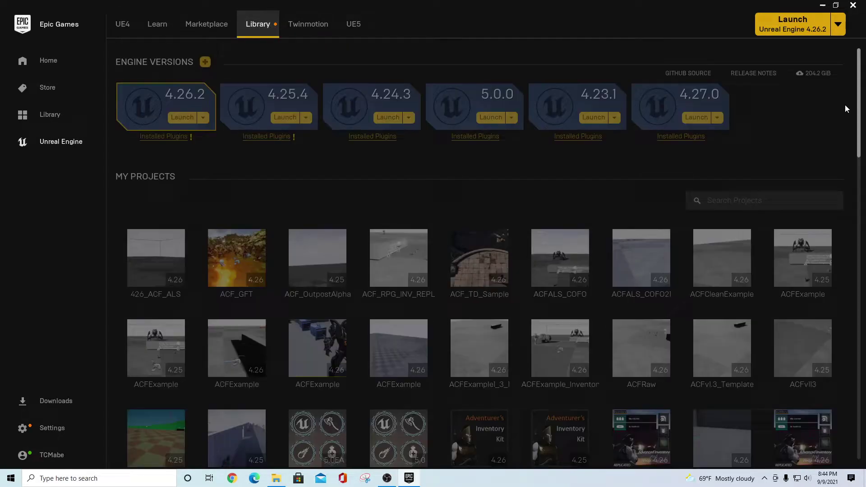
Step: Scroll down to the Vault and search it for 'Asce'
{"action": "scroll", "coordinate": [839, 160], "scroll_direction": "down", "scroll_amount": 6}
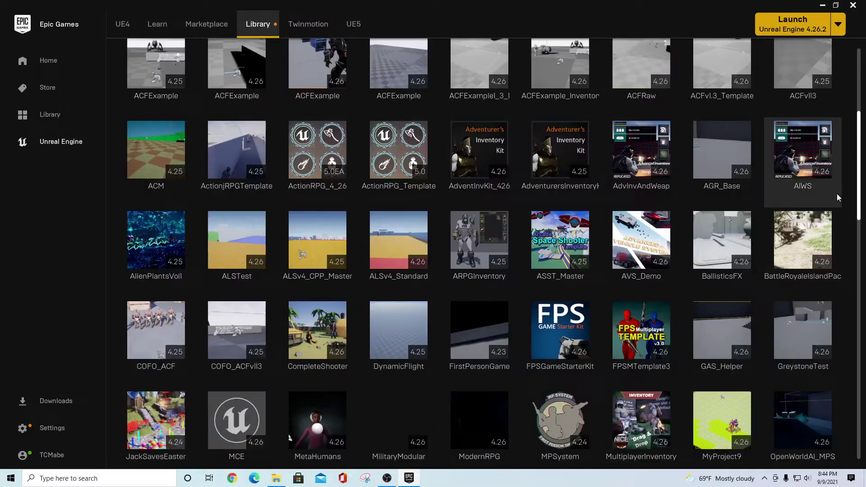
{"action": "scroll", "coordinate": [839, 198], "scroll_direction": "down", "scroll_amount": 11}
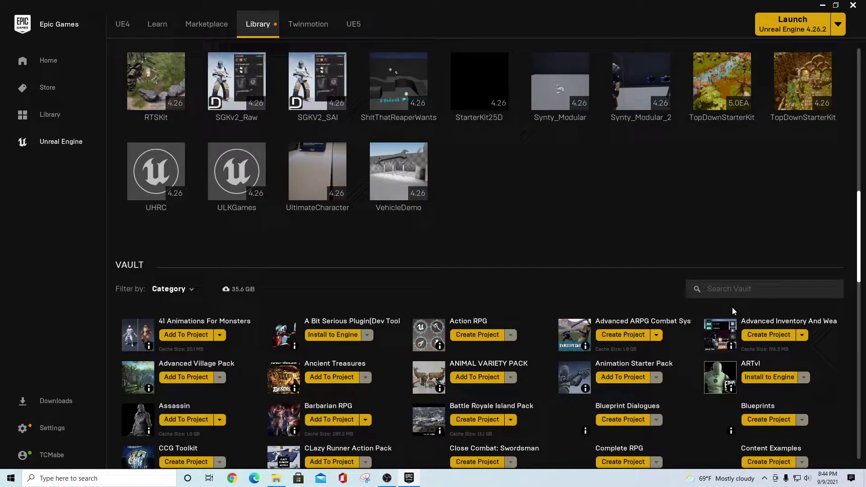
{"action": "left_click", "coordinate": [748, 291]}
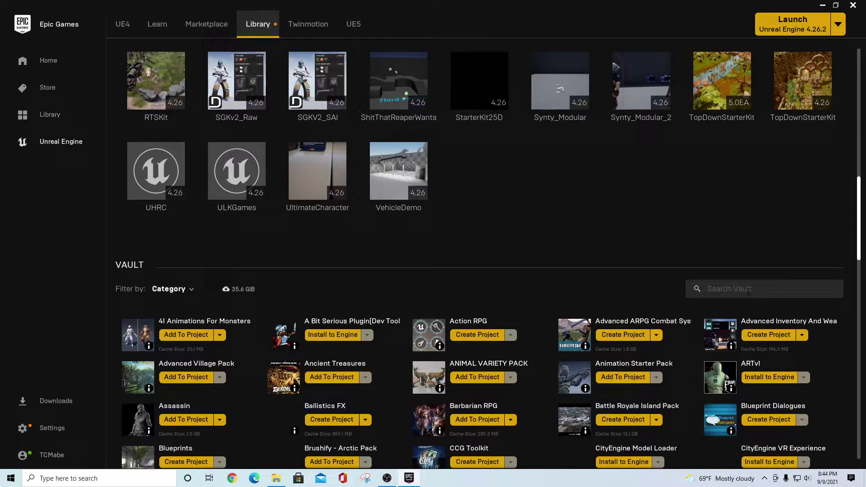
{"action": "type", "text": "Ascent"}
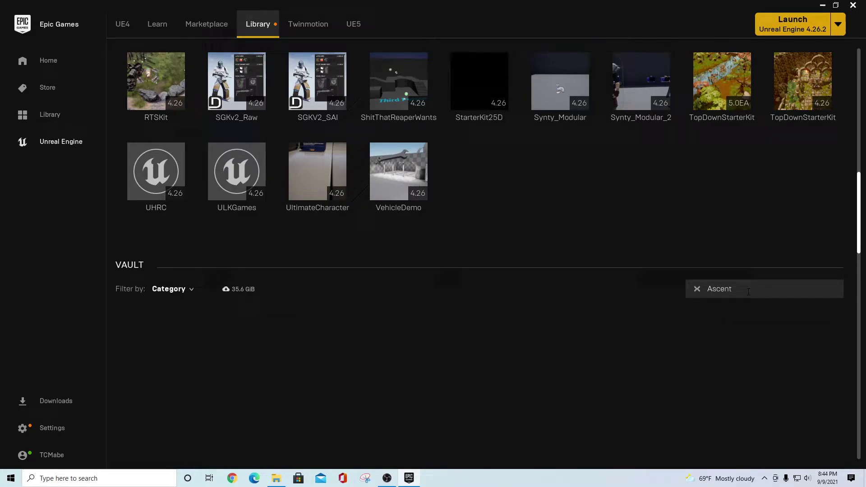
{"action": "left_click", "coordinate": [168, 289]}
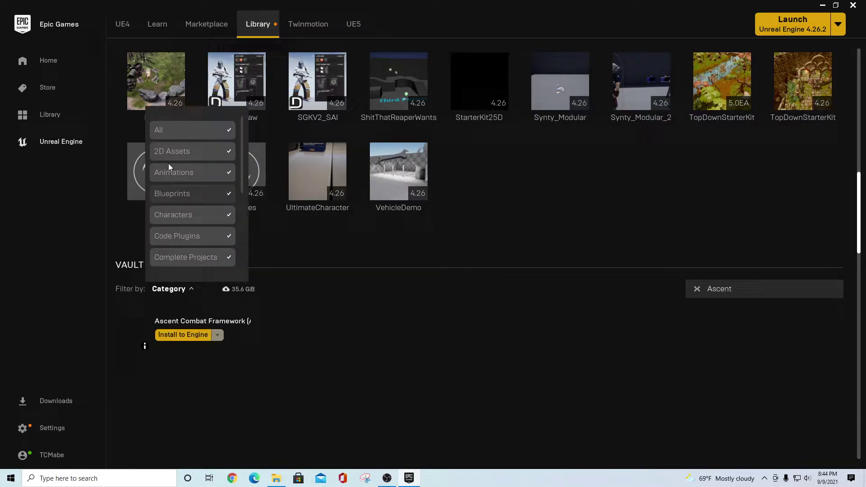
{"action": "left_click", "coordinate": [291, 302]}
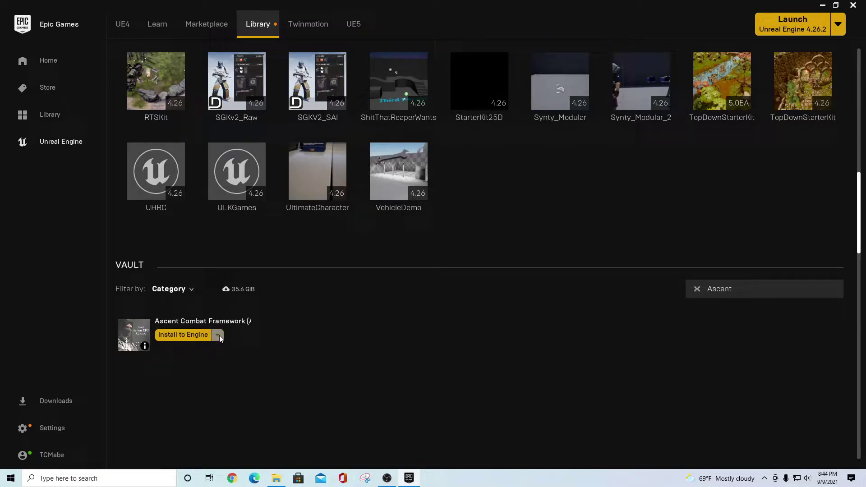
Step: Try installing Ascent Combat Framework to the engine and dismiss the already-installed notice
{"action": "left_click", "coordinate": [199, 338]}
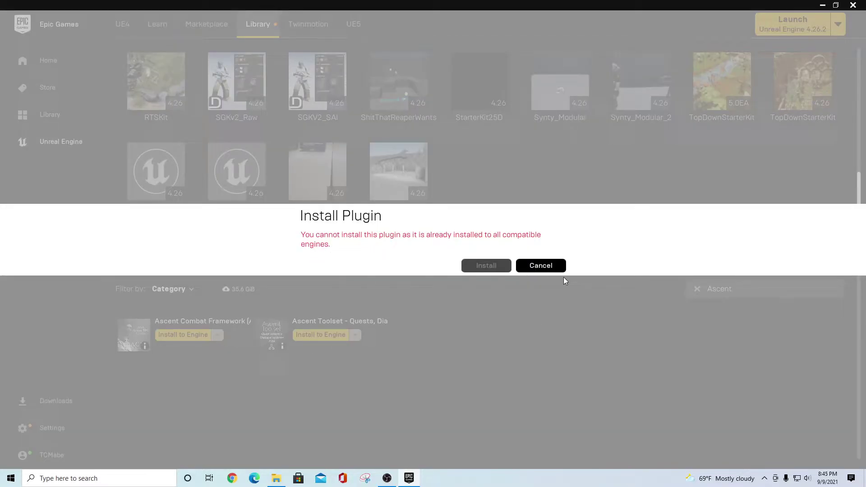
{"action": "left_click", "coordinate": [542, 266]}
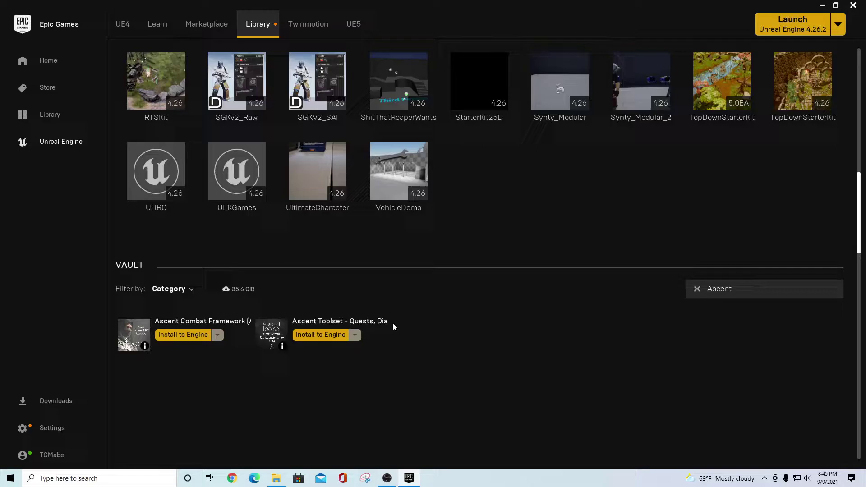
{"action": "scroll", "coordinate": [498, 286], "scroll_direction": "up", "scroll_amount": 10}
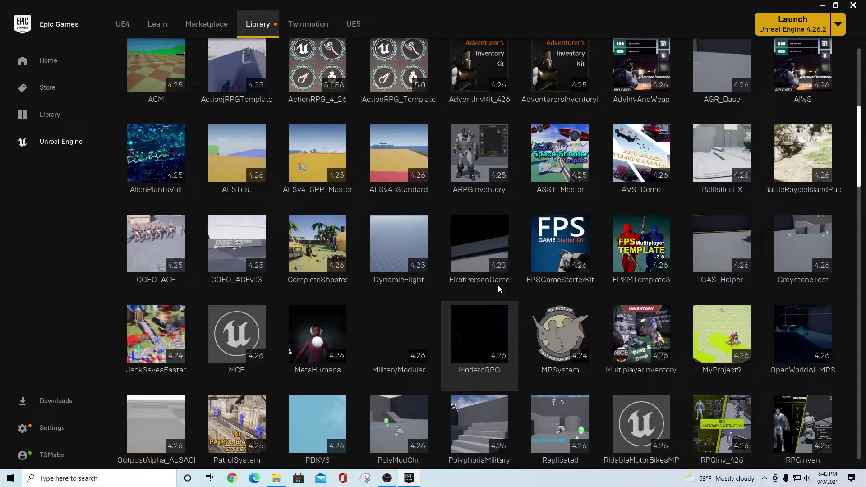
{"action": "scroll", "coordinate": [498, 285], "scroll_direction": "up", "scroll_amount": 8}
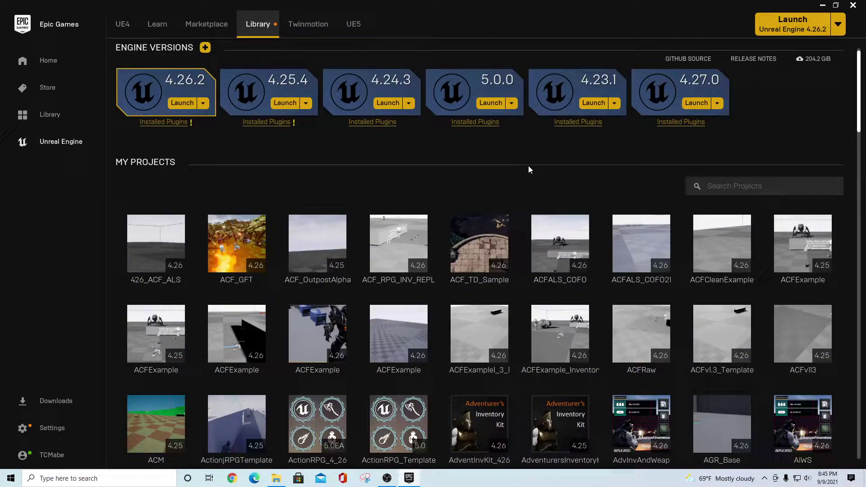
{"action": "scroll", "coordinate": [559, 189], "scroll_direction": "up", "scroll_amount": 1}
Step: Close the launcher, bring up Discord from the tray, and go to ACF - Support's #acflinks channel
{"action": "left_click", "coordinate": [854, 5]}
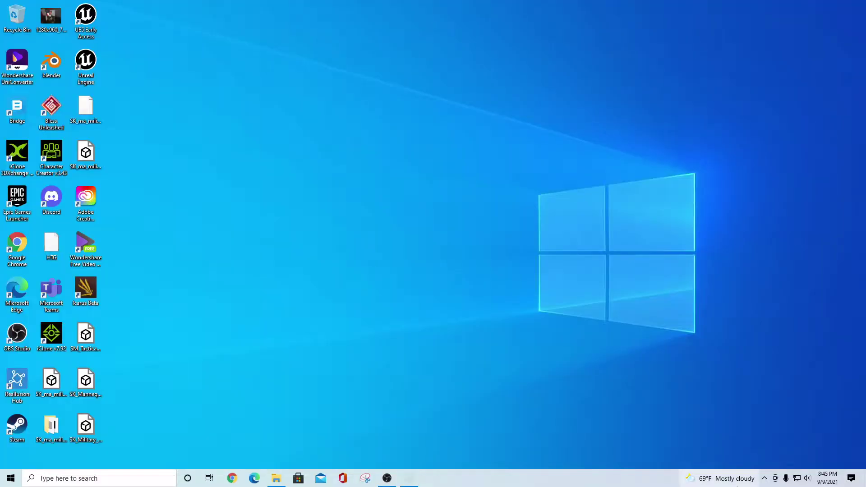
{"action": "left_click", "coordinate": [764, 478]}
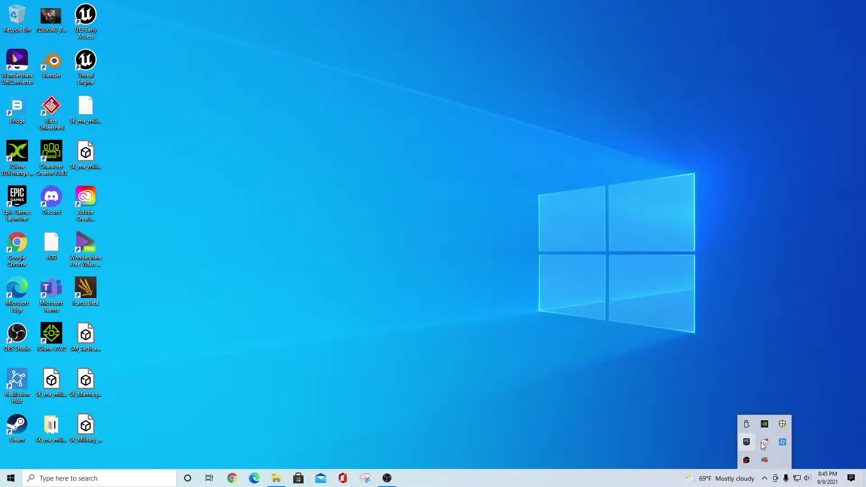
{"action": "left_click", "coordinate": [766, 443]}
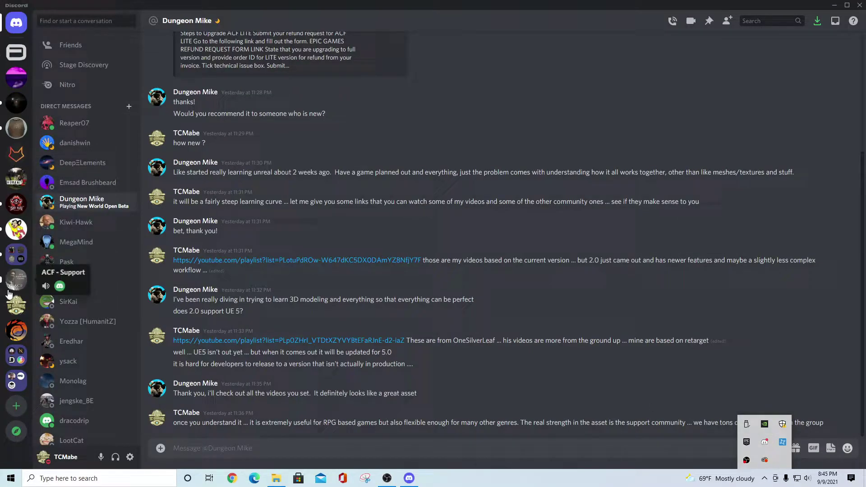
{"action": "left_click", "coordinate": [16, 279]}
{"action": "scroll", "coordinate": [75, 342], "scroll_direction": "down", "scroll_amount": 3}
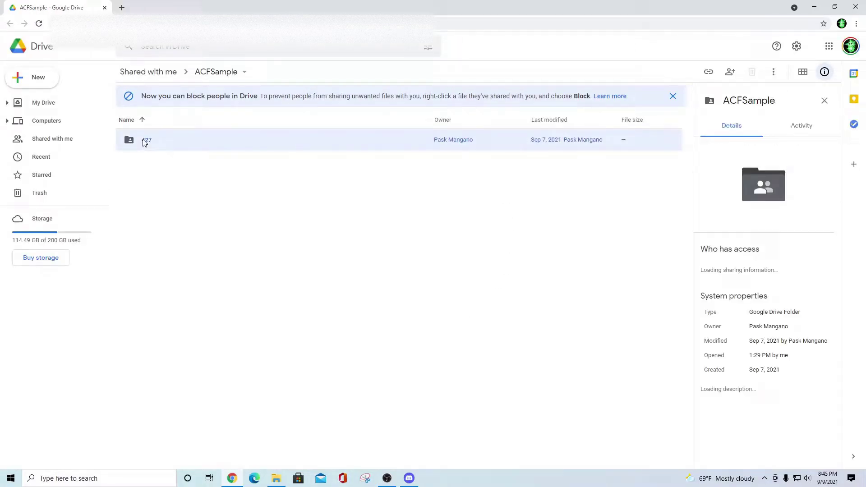
Step: Download 427sample.rar from the 427 folder despite the virus-scan warning, then minimize Chrome and Discord
{"action": "double_click", "coordinate": [147, 141]}
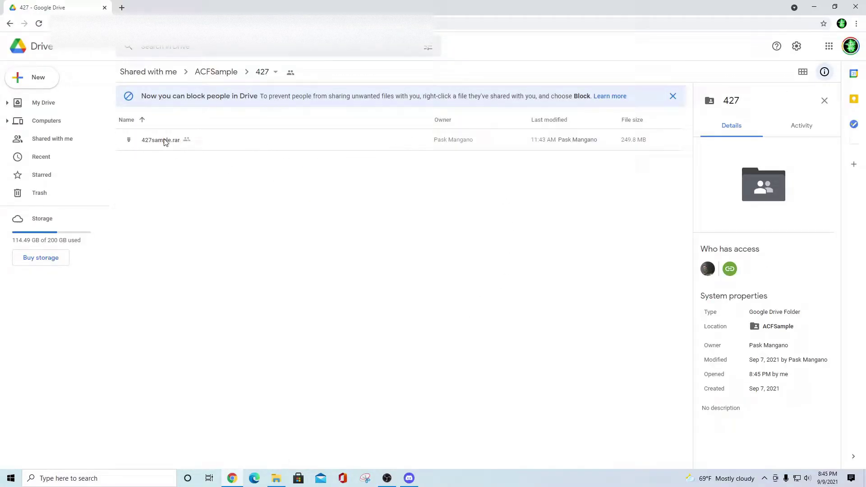
{"action": "right_click", "coordinate": [167, 140]}
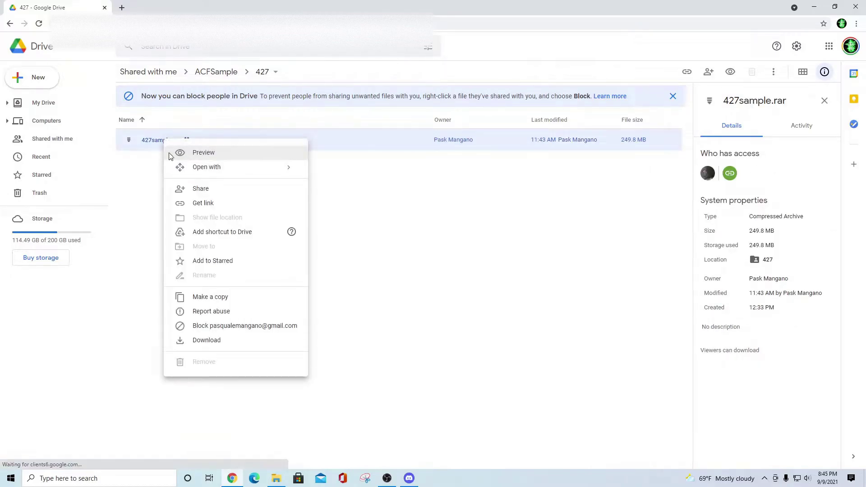
{"action": "left_click", "coordinate": [216, 340]}
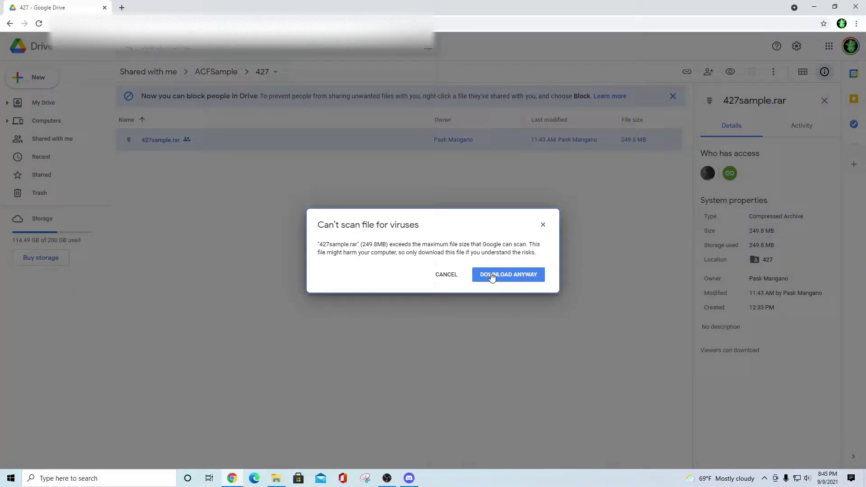
{"action": "left_click", "coordinate": [492, 275]}
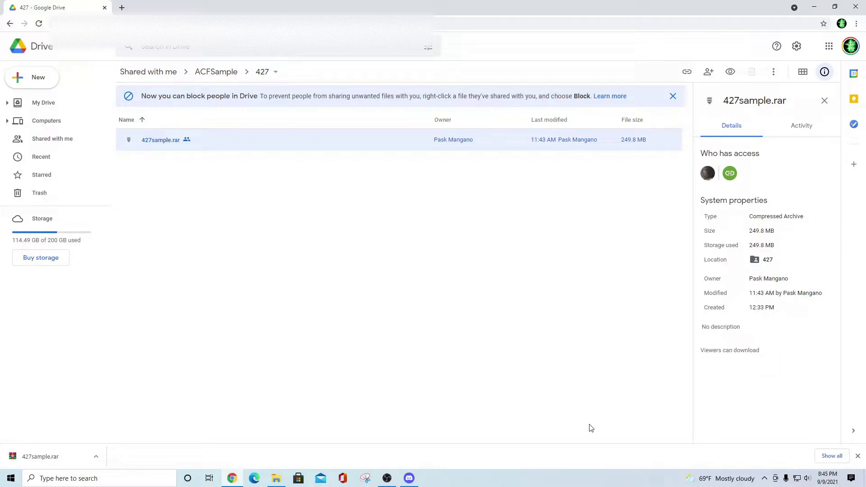
{"action": "left_click", "coordinate": [814, 7]}
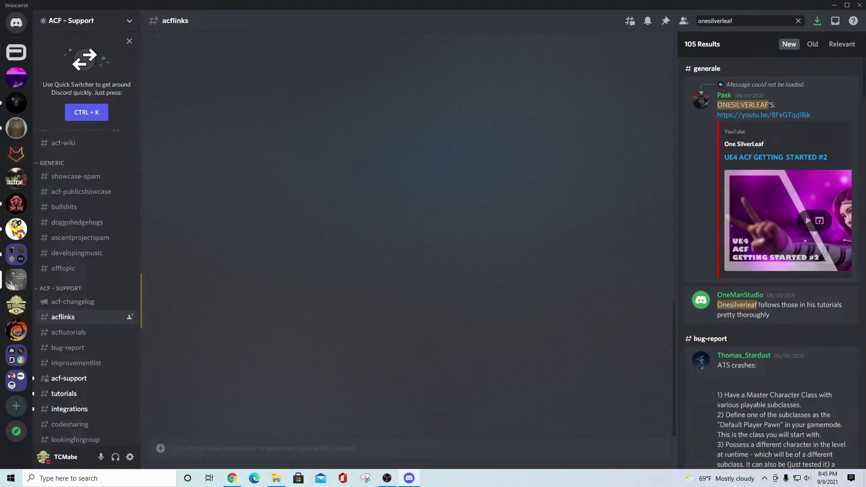
{"action": "left_click", "coordinate": [834, 5]}
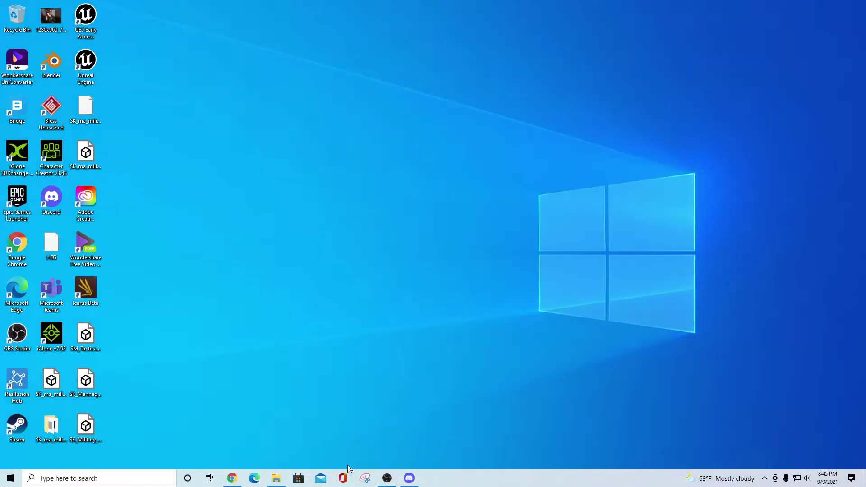
Step: Restore File Explorer and go to the Downloads folder
{"action": "mouse_move", "coordinate": [410, 480]}
{"action": "left_click", "coordinate": [277, 478]}
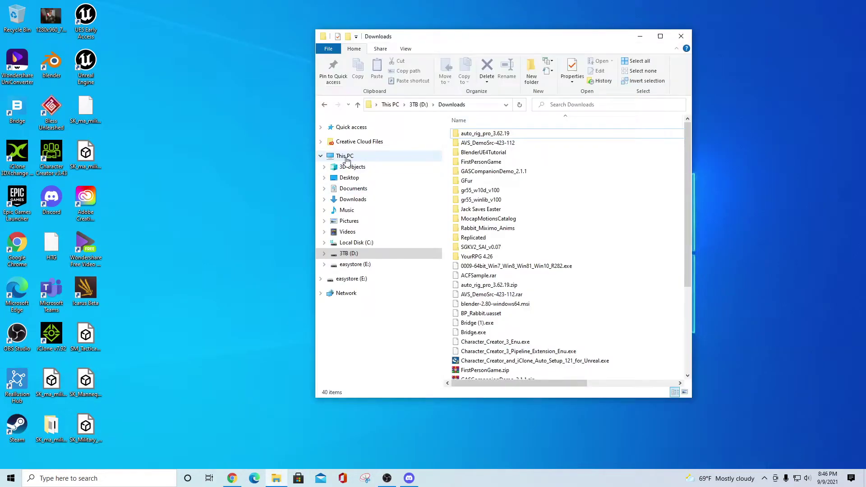
{"action": "left_click", "coordinate": [347, 200]}
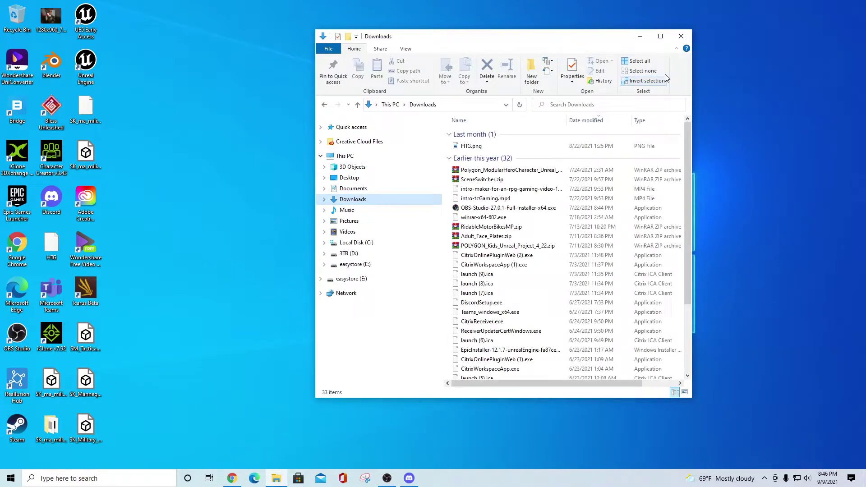
{"action": "left_click", "coordinate": [660, 36]}
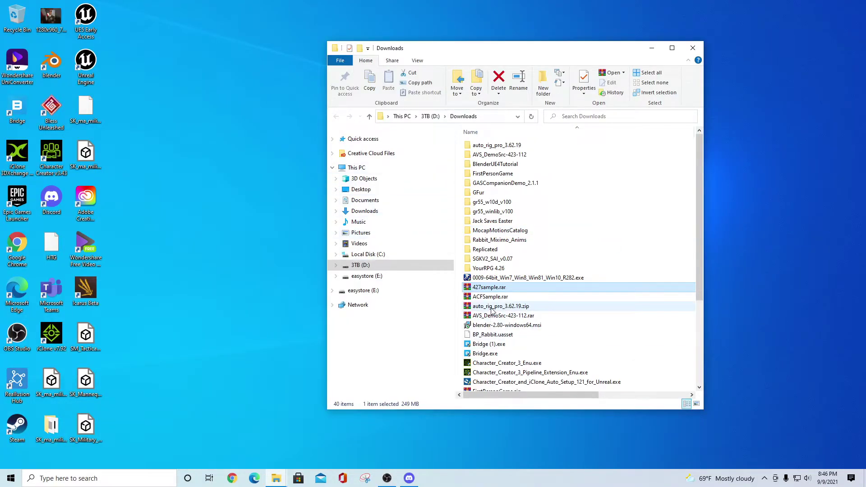
Step: Extract 427sample.rar into a 427sample folder and open ACFSample.uproject from it
{"action": "right_click", "coordinate": [482, 291]}
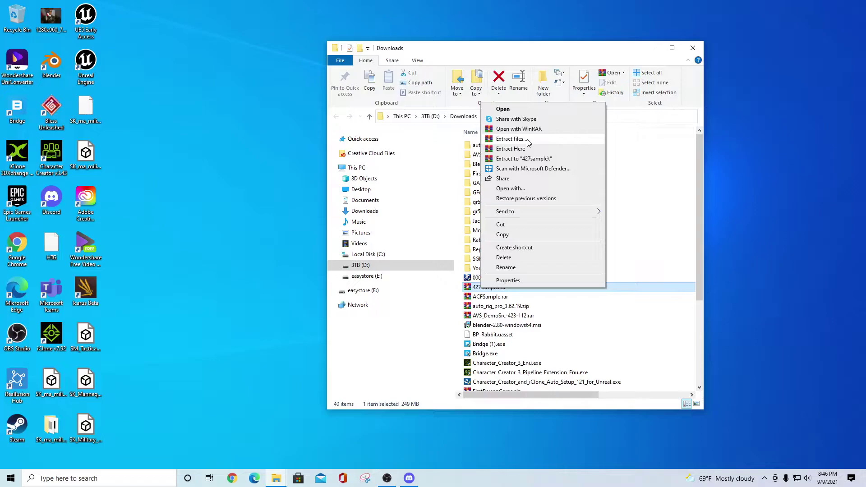
{"action": "left_click", "coordinate": [525, 158]}
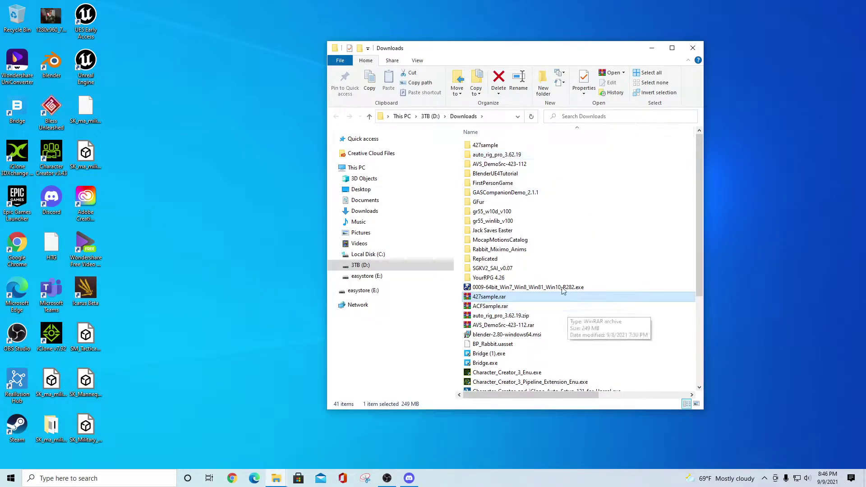
{"action": "double_click", "coordinate": [487, 145]}
{"action": "right_click", "coordinate": [489, 166]}
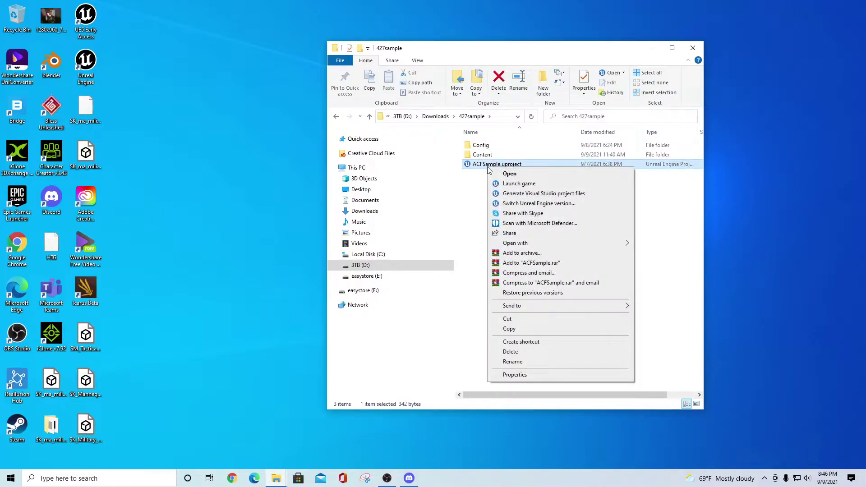
{"action": "left_click", "coordinate": [515, 175]}
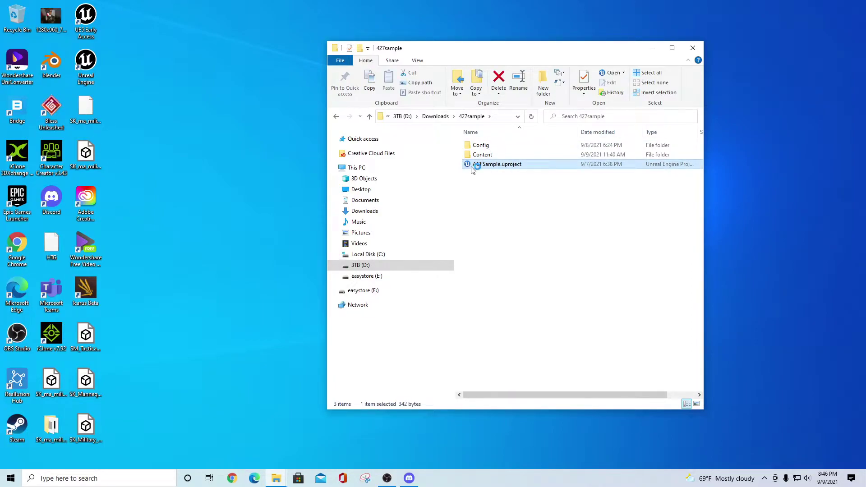
Step: Show the Content Browser folder tree and turn off Show C++ Classes in View Options
{"action": "left_click", "coordinate": [652, 48]}
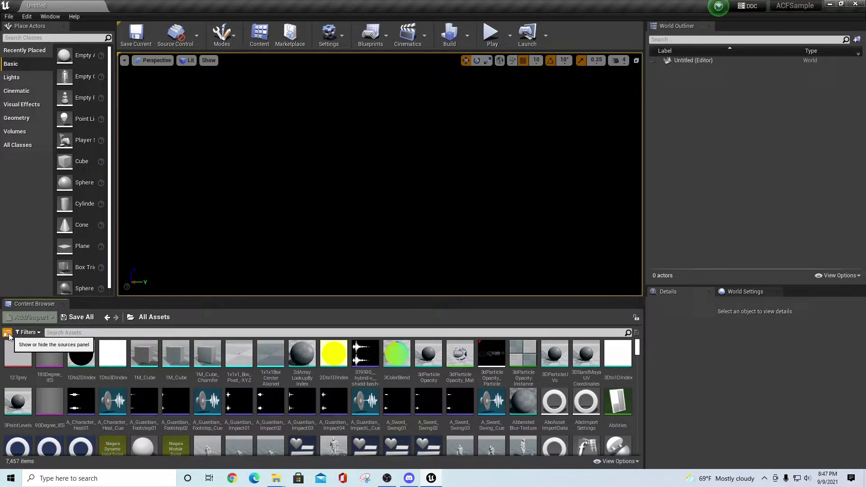
{"action": "left_click", "coordinate": [7, 334]}
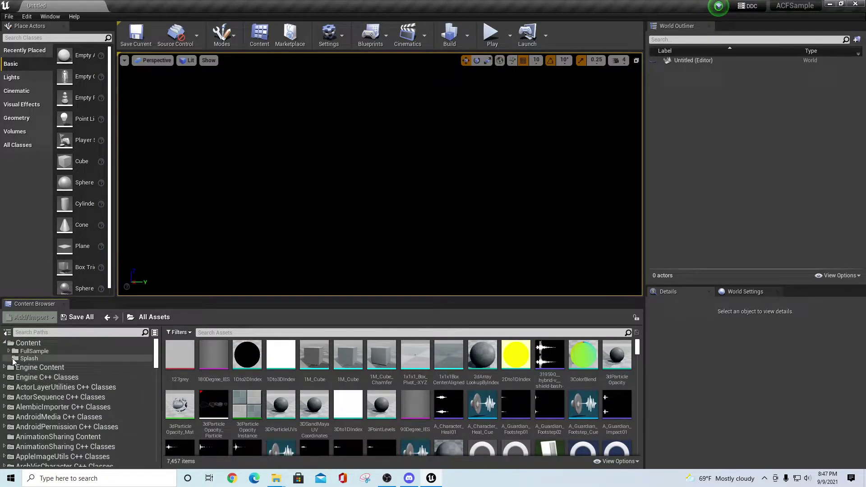
{"action": "left_click", "coordinate": [28, 344]}
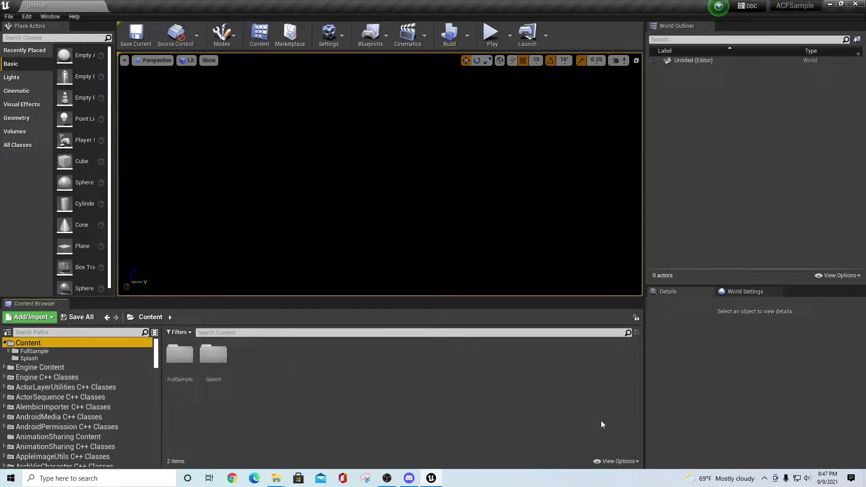
{"action": "left_click", "coordinate": [618, 461]}
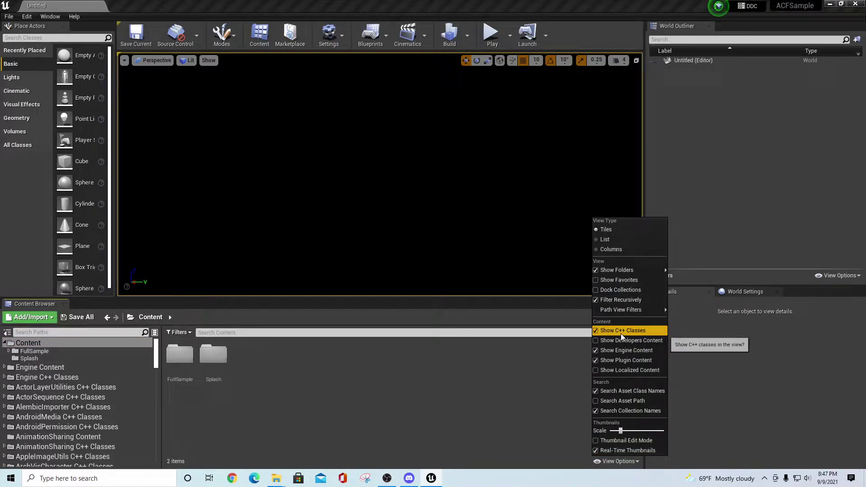
{"action": "left_click", "coordinate": [621, 332]}
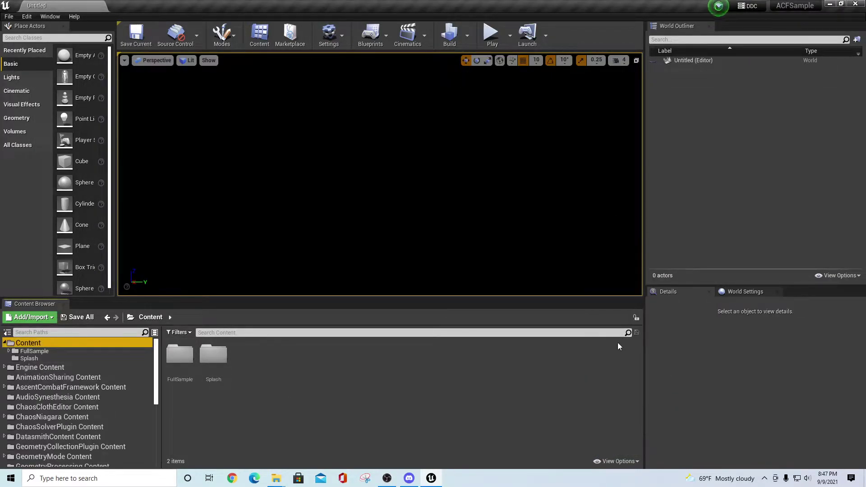
{"action": "left_click", "coordinate": [608, 462]}
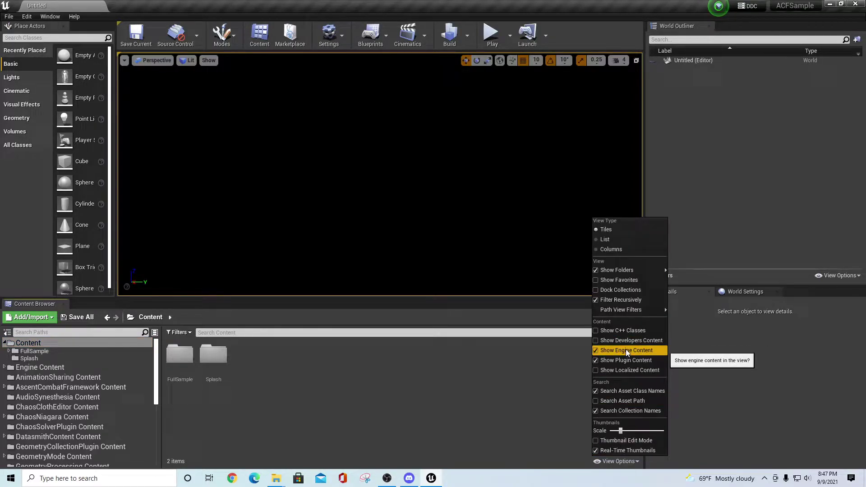
{"action": "left_click", "coordinate": [418, 378]}
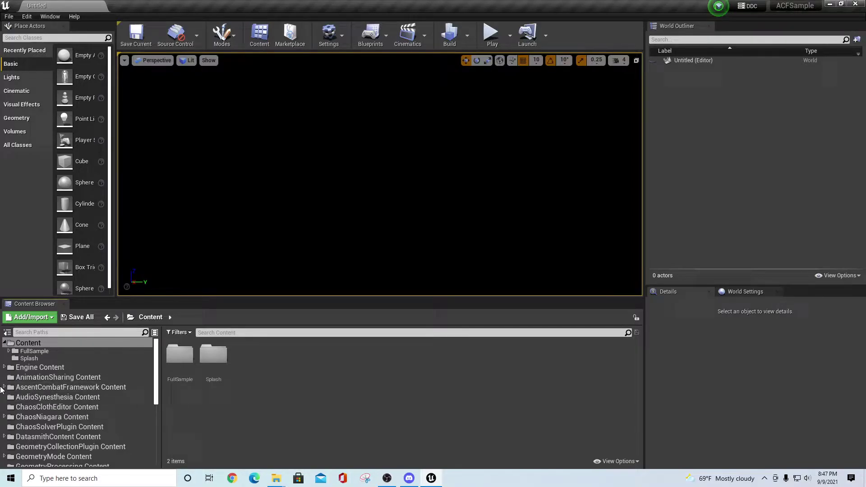
Step: Browse AscentCombatFramework Content, then re-enable C++ classes and check the plugin's C++ Classes and FullSample
{"action": "left_click", "coordinate": [10, 387]}
{"action": "left_click", "coordinate": [4, 387]}
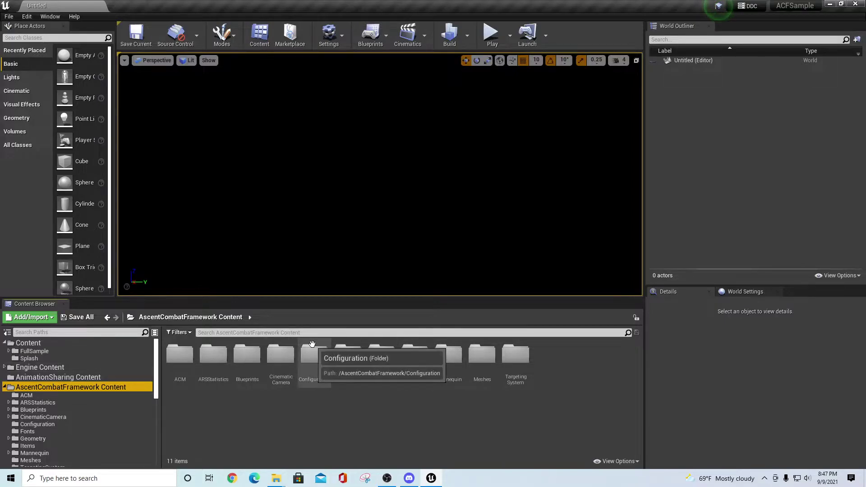
{"action": "left_click", "coordinate": [5, 388]}
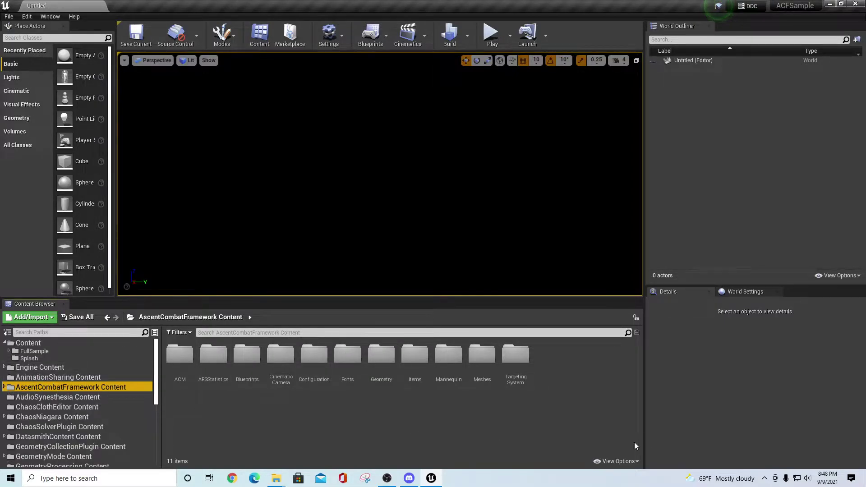
{"action": "left_click", "coordinate": [611, 460]}
{"action": "left_click", "coordinate": [598, 331]}
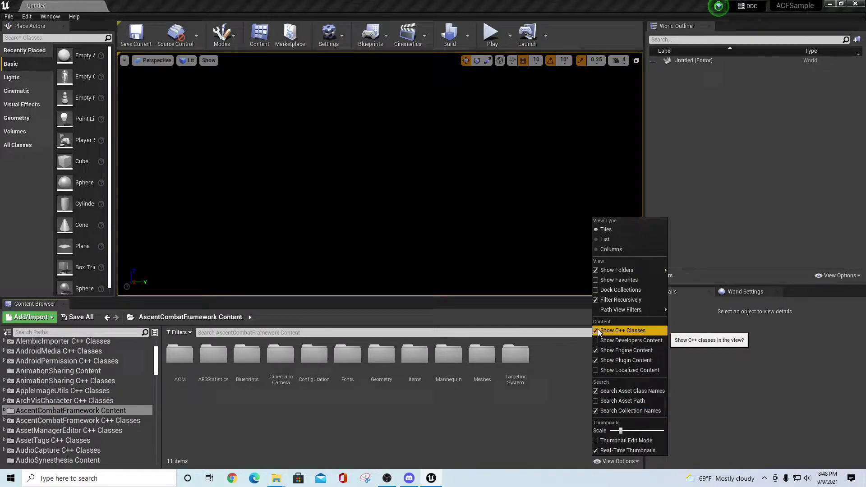
{"action": "left_click", "coordinate": [6, 422]}
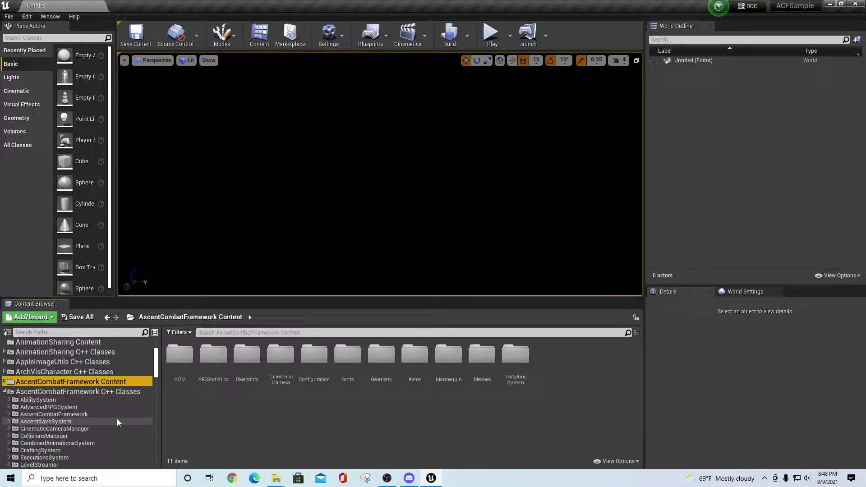
{"action": "scroll", "coordinate": [118, 419], "scroll_direction": "down", "scroll_amount": 2}
{"action": "scroll", "coordinate": [117, 420], "scroll_direction": "up", "scroll_amount": 6}
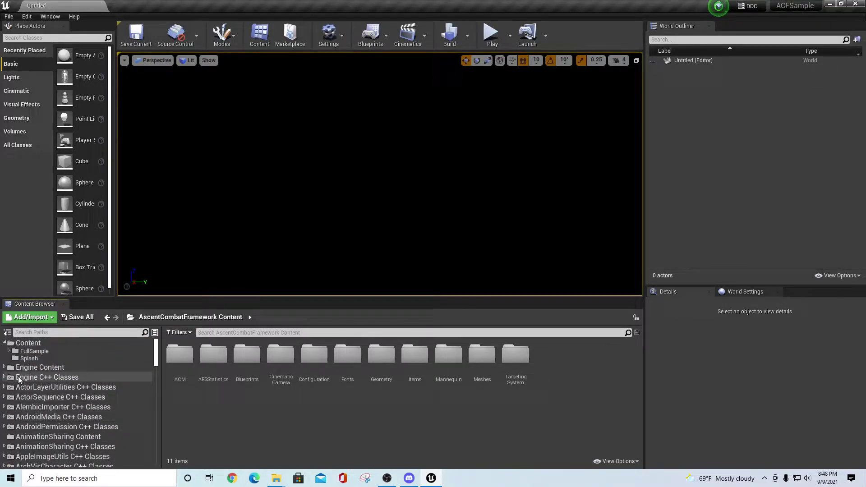
{"action": "left_click", "coordinate": [22, 352]}
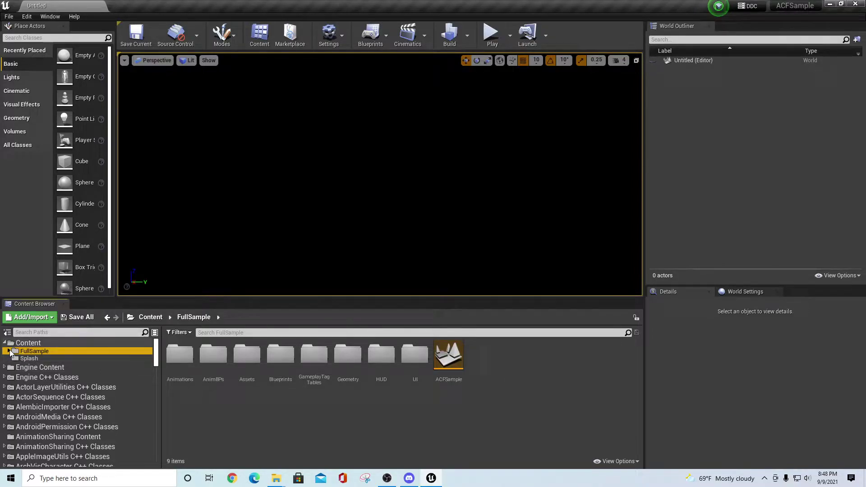
Step: Hide C++ classes again and expand the AscentCombatFramework Content folder in the tree
{"action": "left_click", "coordinate": [610, 460]}
{"action": "left_click", "coordinate": [610, 333]}
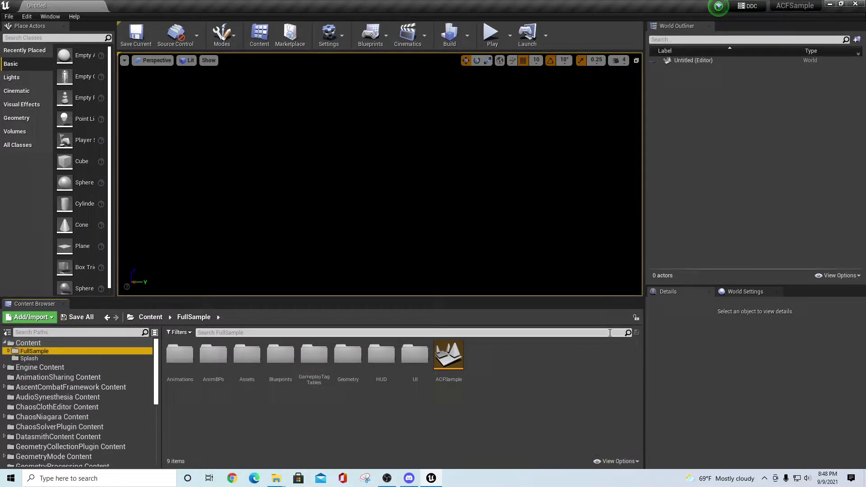
{"action": "left_click", "coordinate": [615, 461]}
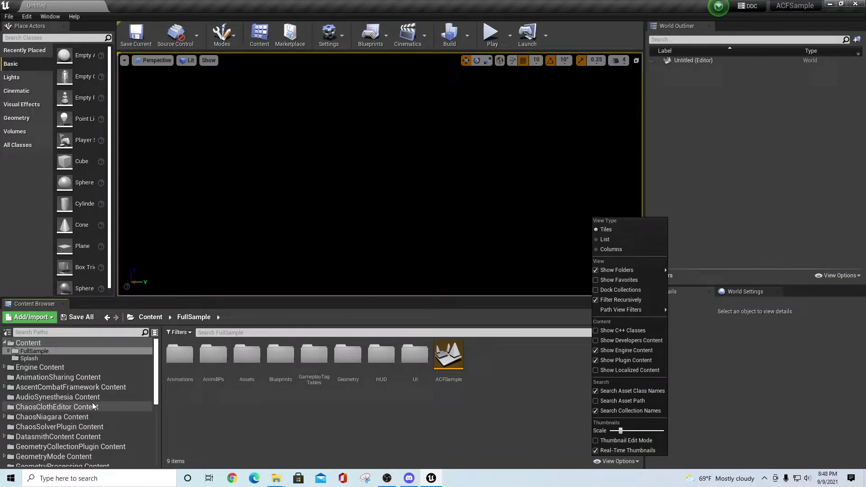
{"action": "left_click", "coordinate": [74, 388]}
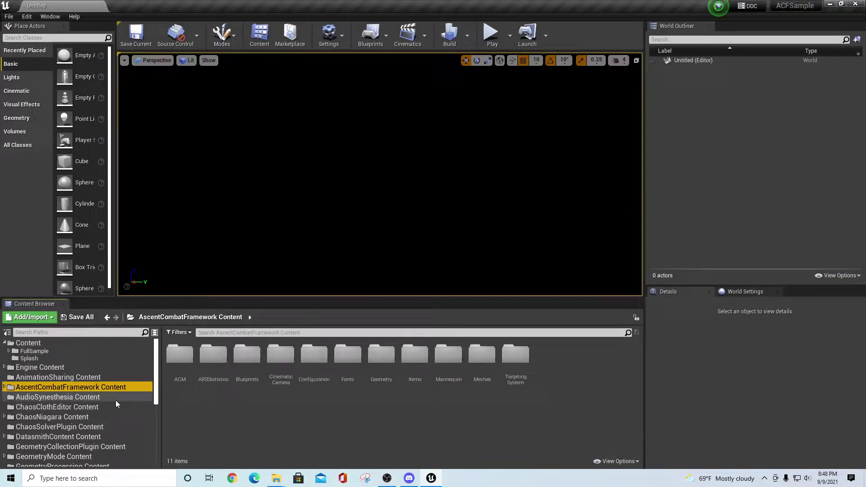
{"action": "left_click", "coordinate": [4, 388]}
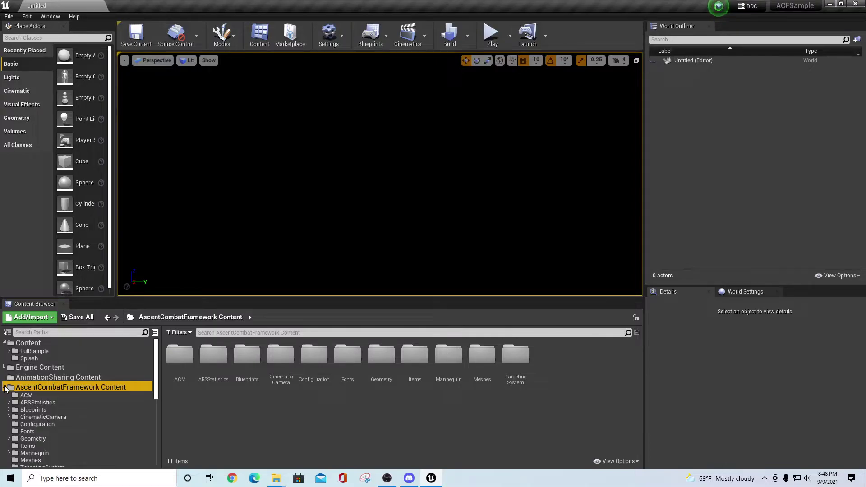
Step: Reveal the plugin's Content folder on disk, go up to Marketplace, and copy AscentCombatFramework
{"action": "right_click", "coordinate": [14, 389]}
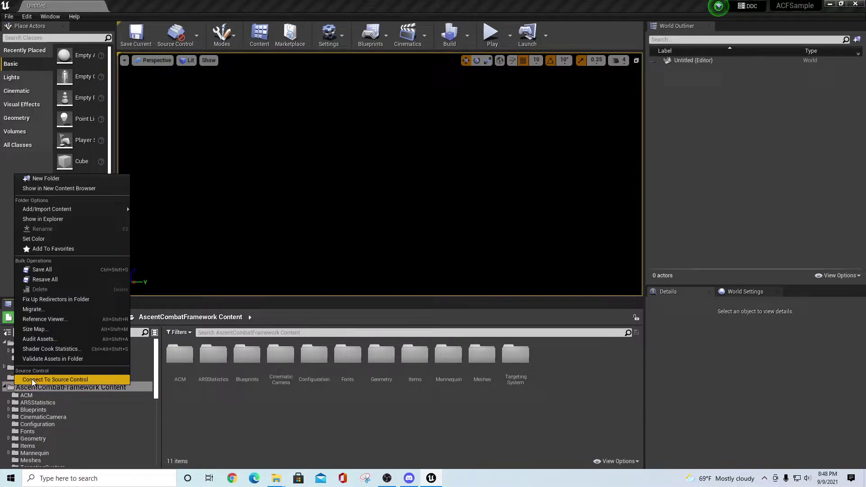
{"action": "left_click", "coordinate": [55, 221]}
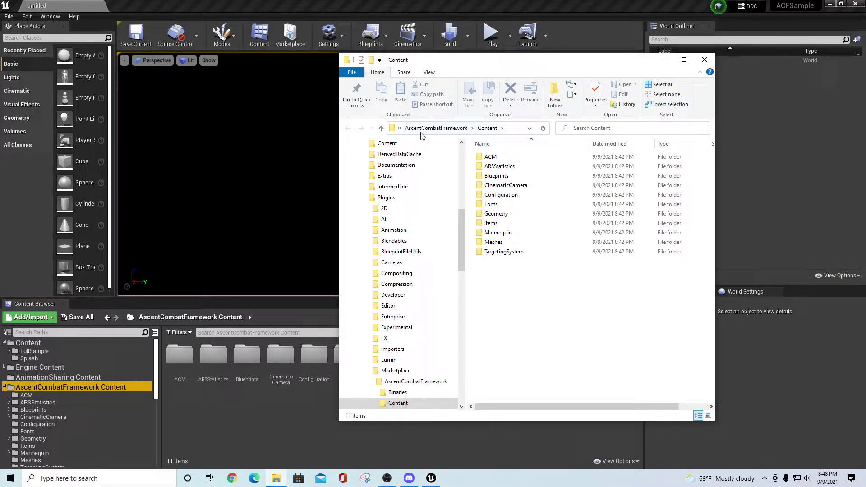
{"action": "left_click", "coordinate": [381, 128]}
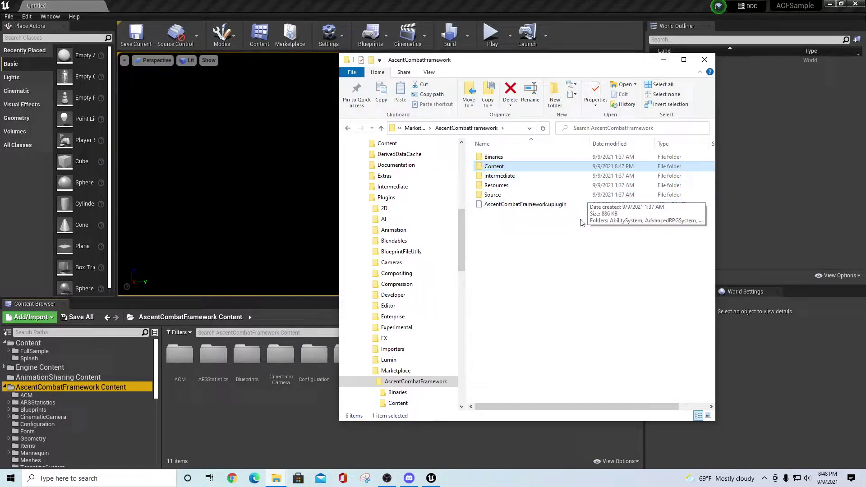
{"action": "left_click", "coordinate": [382, 128]}
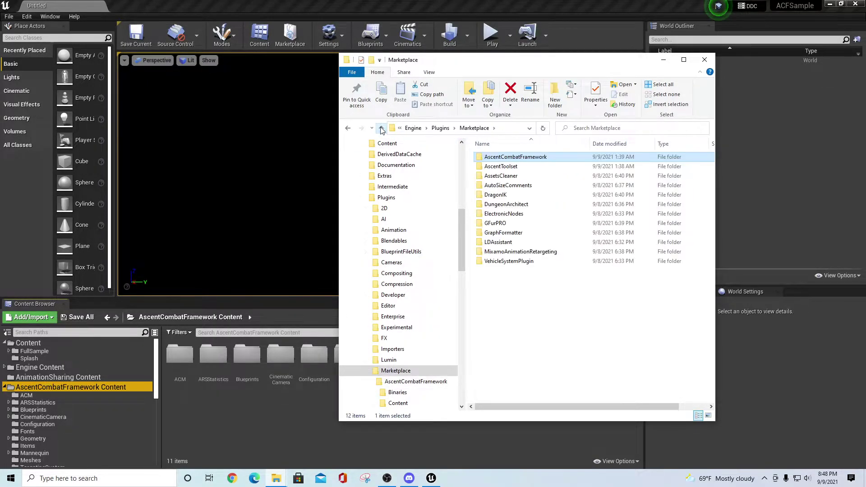
{"action": "right_click", "coordinate": [532, 159]}
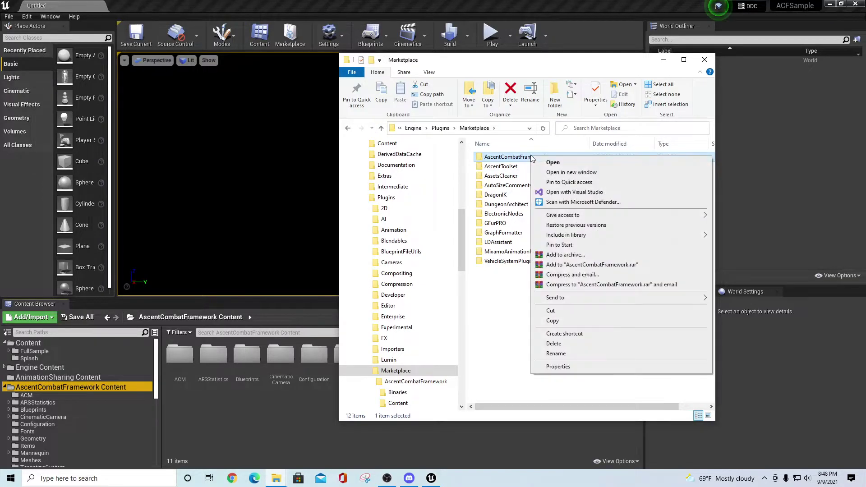
{"action": "left_click", "coordinate": [572, 321]}
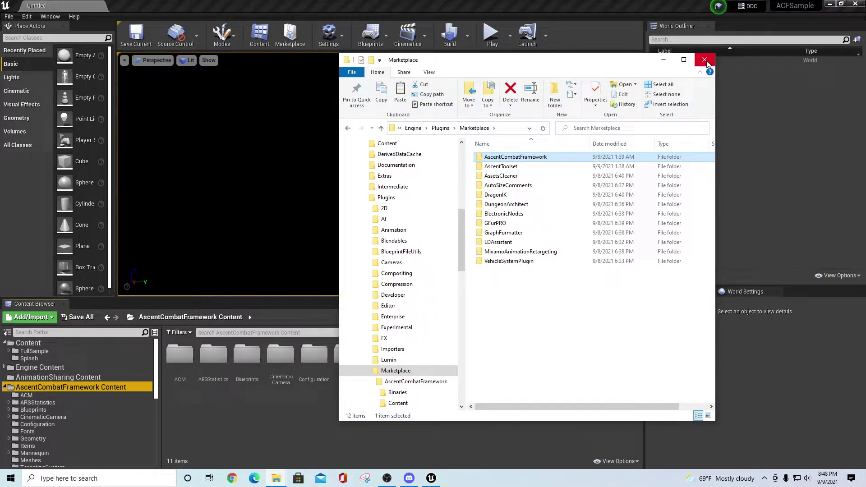
Step: Open the 427sample project folder on disk and create a new folder named Plugins
{"action": "right_click", "coordinate": [31, 347]}
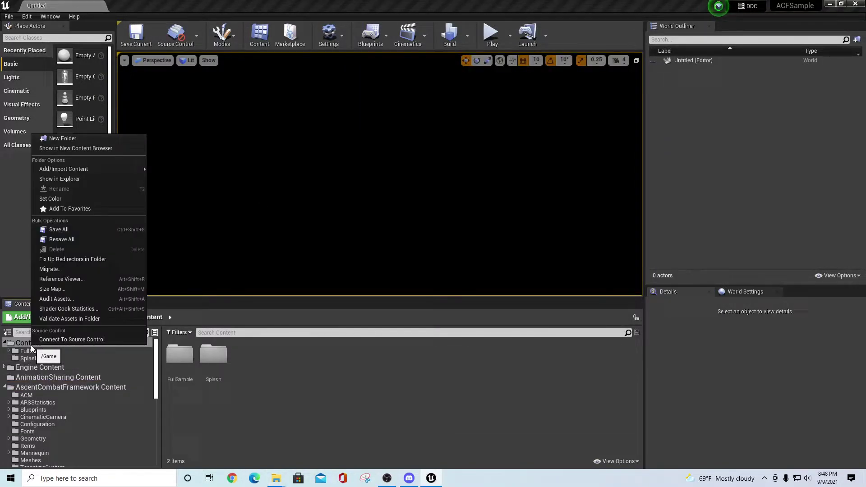
{"action": "left_click", "coordinate": [75, 182]}
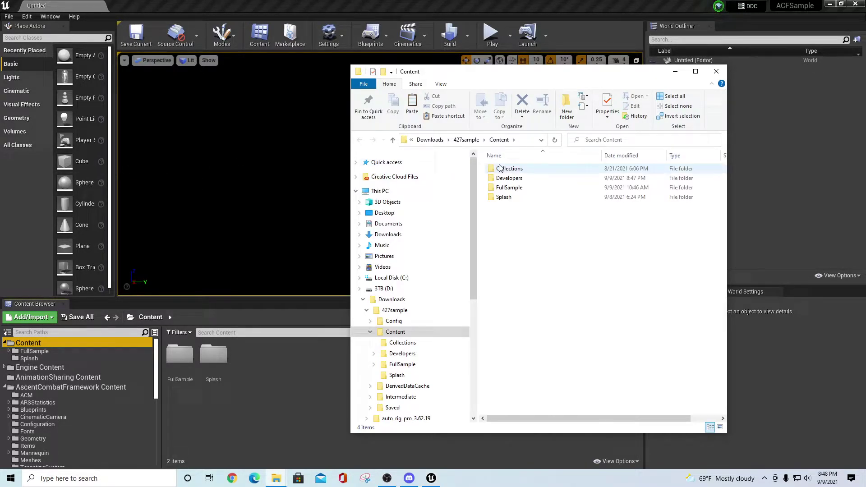
{"action": "left_click", "coordinate": [466, 139]}
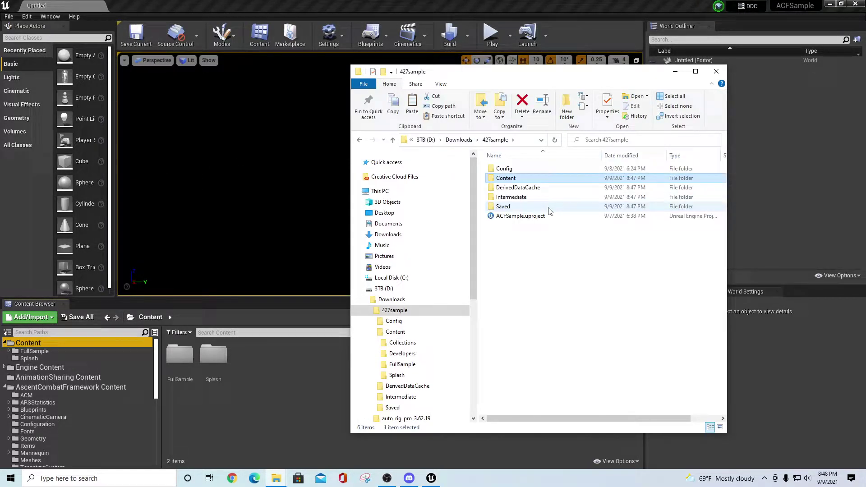
{"action": "right_click", "coordinate": [493, 248]}
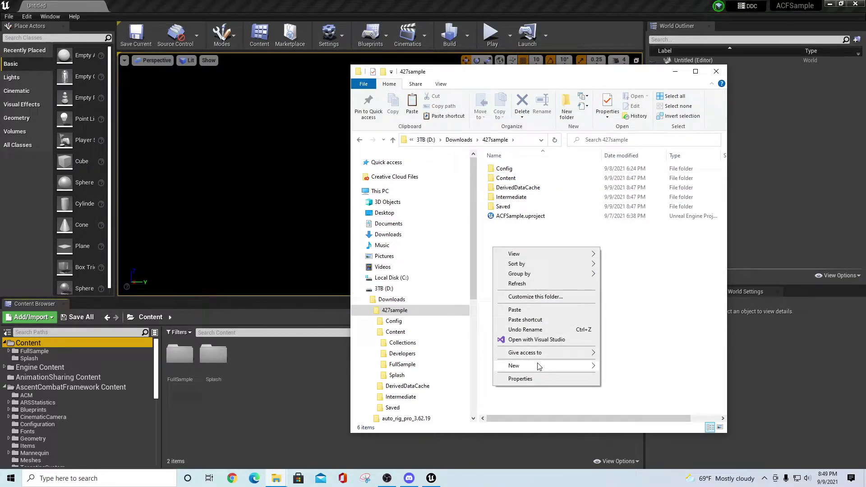
{"action": "mouse_move", "coordinate": [540, 367]}
{"action": "left_click", "coordinate": [630, 367]}
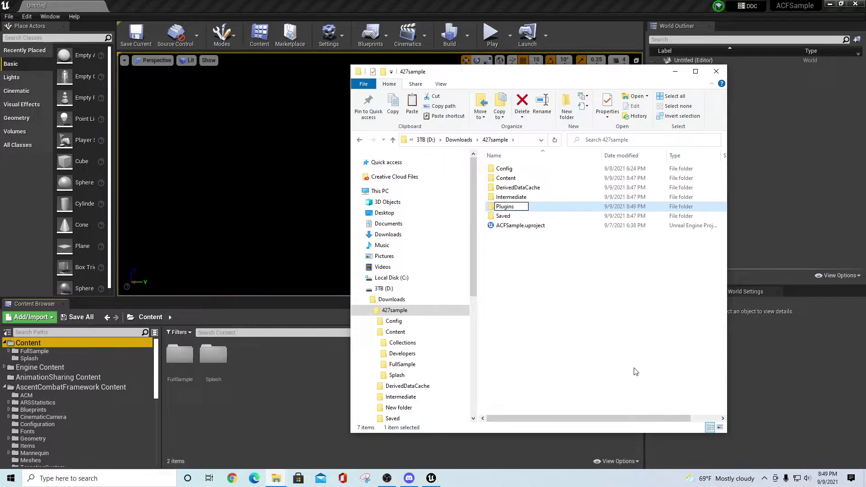
{"action": "type", "text": "Plugins"}
{"action": "key", "text": "Return"}
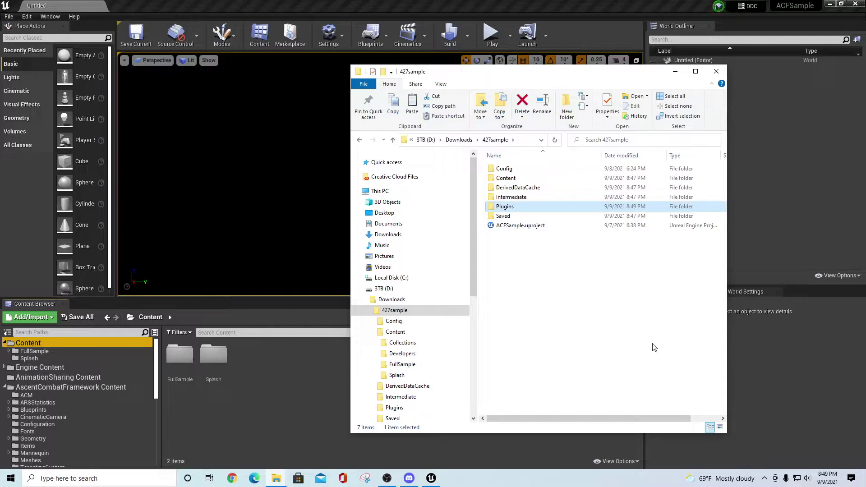
Step: Paste the AscentCombatFramework plugin into Plugins and close the Explorer window
{"action": "double_click", "coordinate": [505, 210]}
{"action": "right_click", "coordinate": [536, 237]}
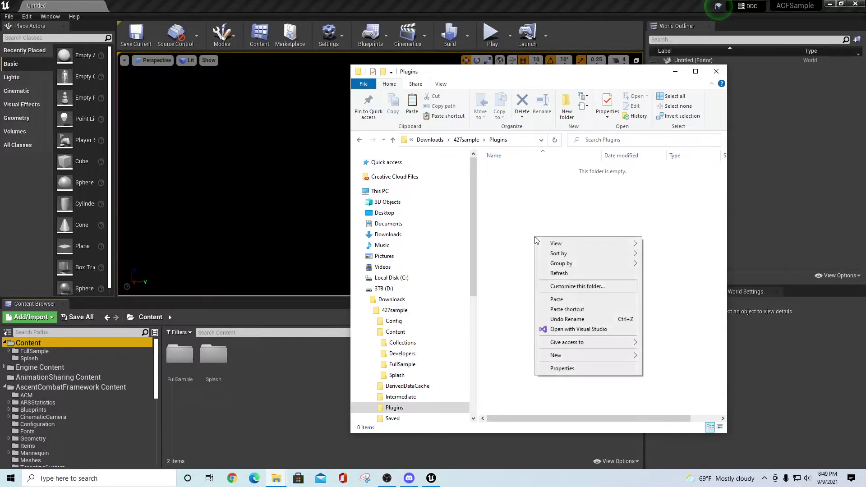
{"action": "left_click", "coordinate": [560, 299]}
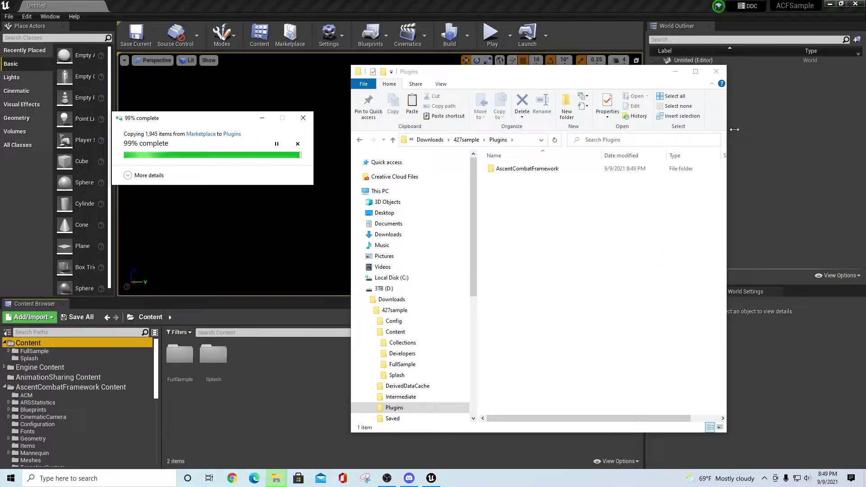
{"action": "left_click", "coordinate": [716, 74]}
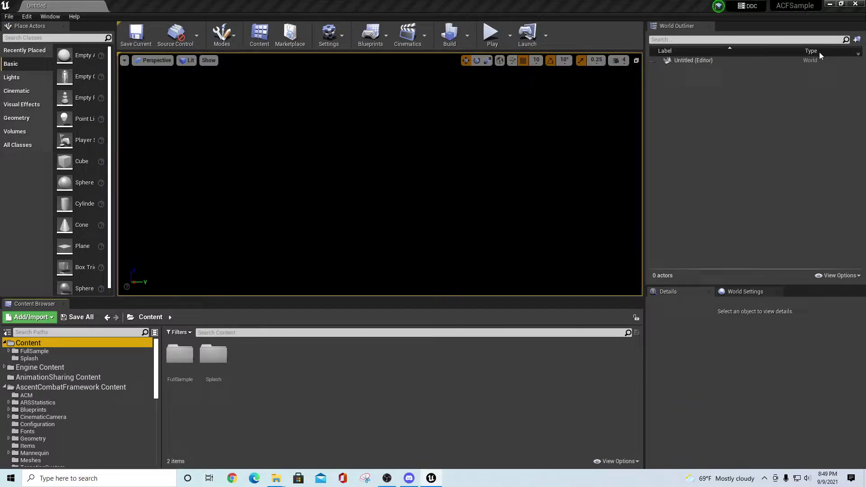
Step: Close Unreal Editor and Explorer, then bring up the Epic Games Launcher from the tray
{"action": "left_click", "coordinate": [855, 5]}
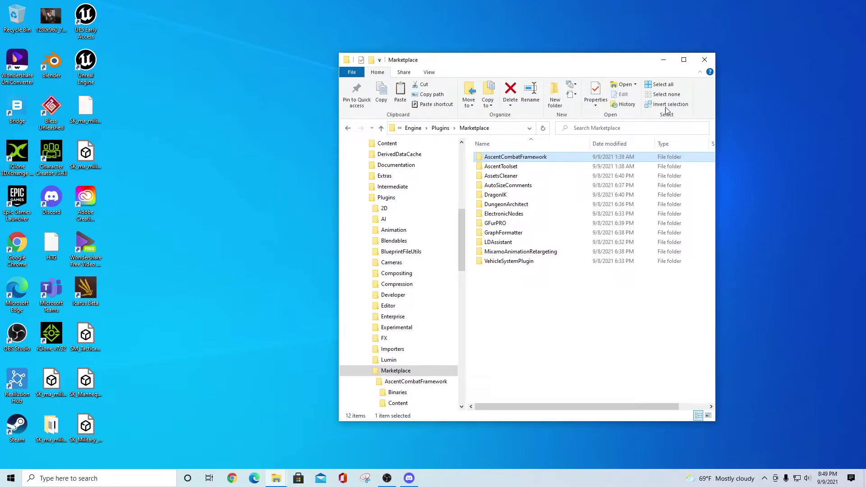
{"action": "left_click", "coordinate": [705, 60]}
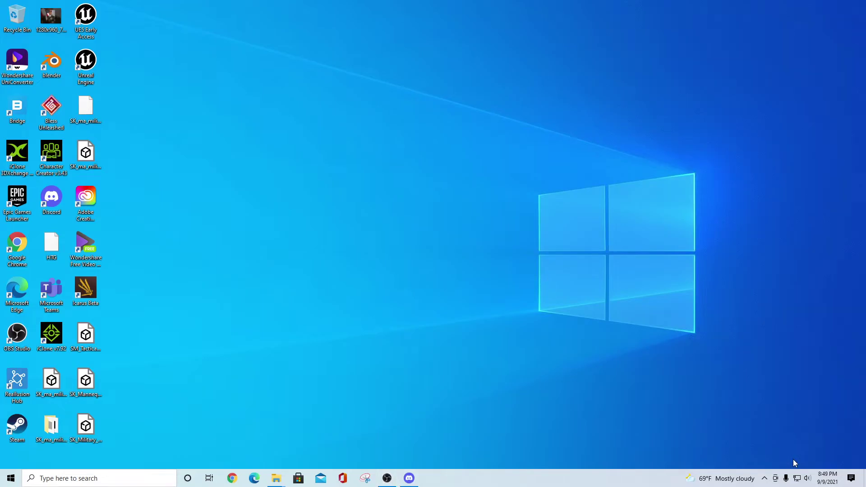
{"action": "left_click", "coordinate": [765, 480]}
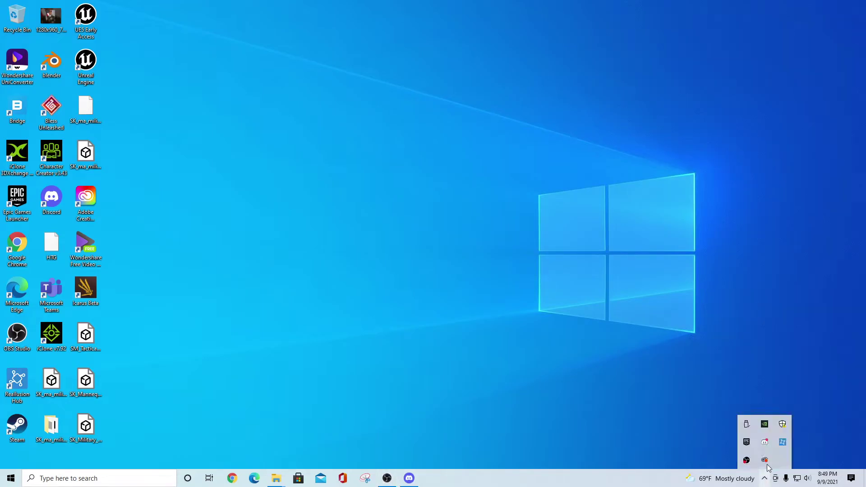
{"action": "left_click", "coordinate": [746, 442]}
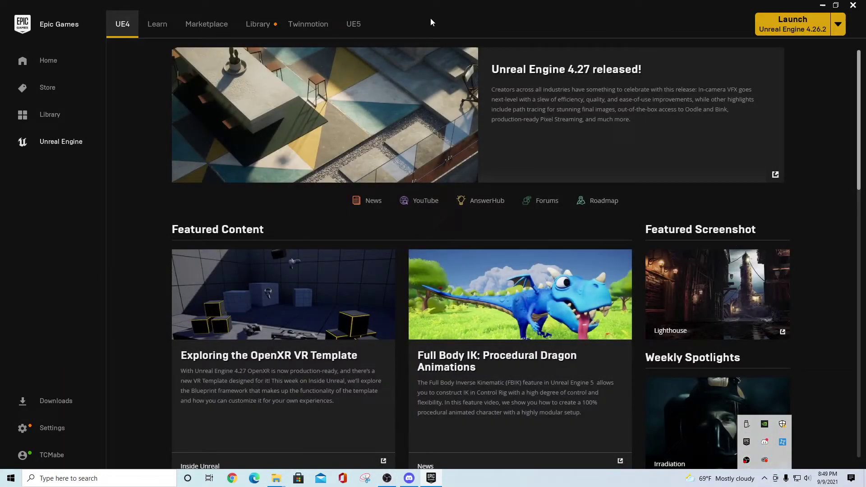
Step: Launch ACFSample from the Library and minimize the launcher while the project loads
{"action": "left_click", "coordinate": [262, 25]}
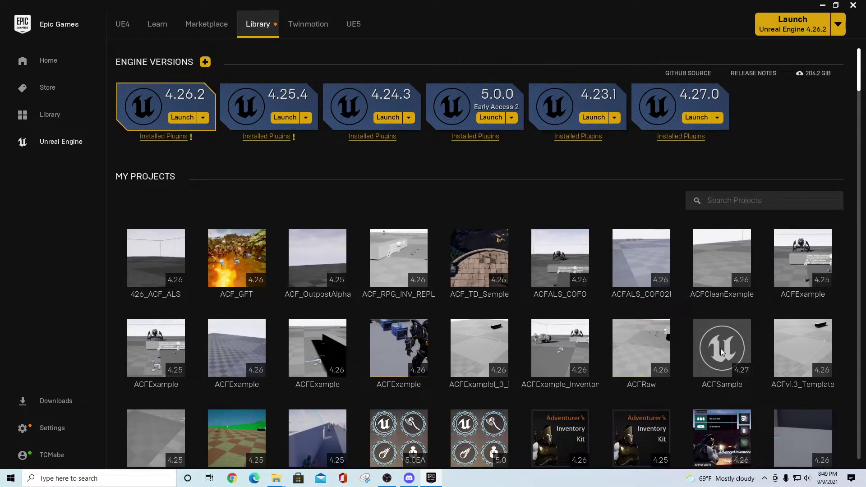
{"action": "left_click", "coordinate": [749, 365]}
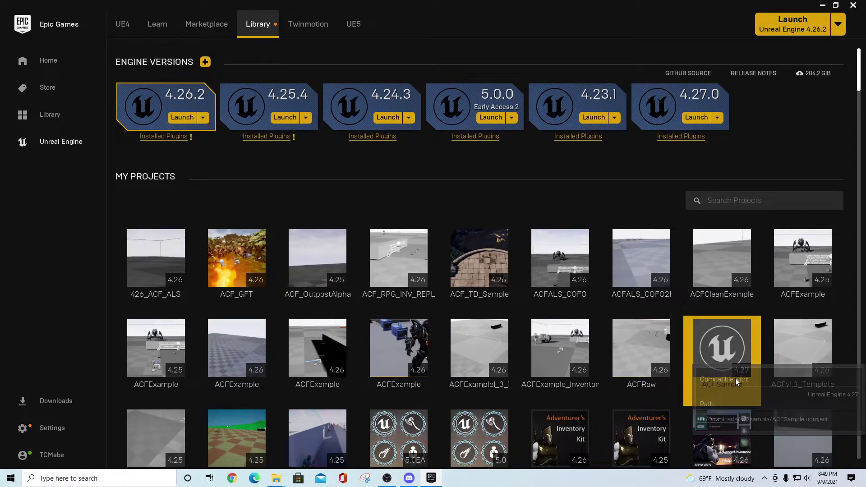
{"action": "double_click", "coordinate": [726, 345]}
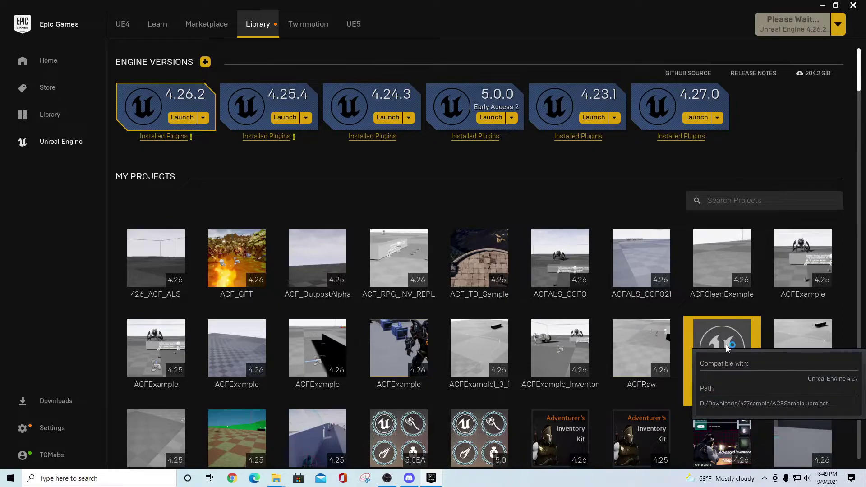
{"action": "left_click", "coordinate": [824, 5]}
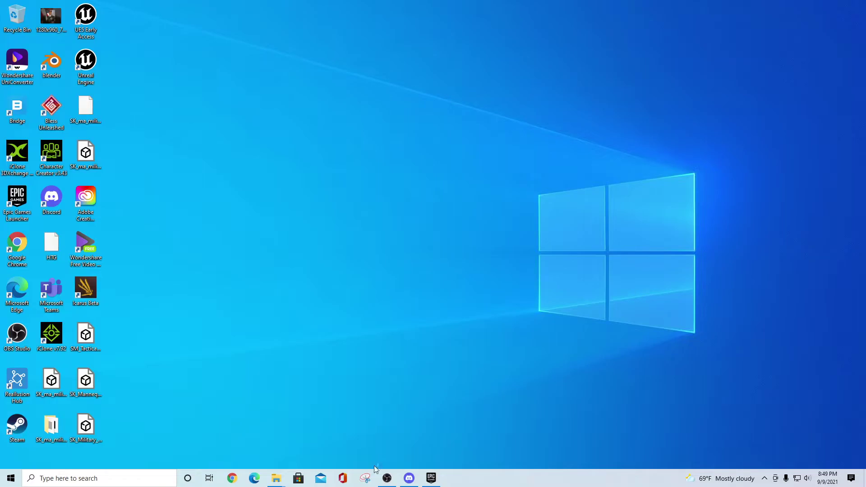
{"action": "left_click", "coordinate": [431, 478]}
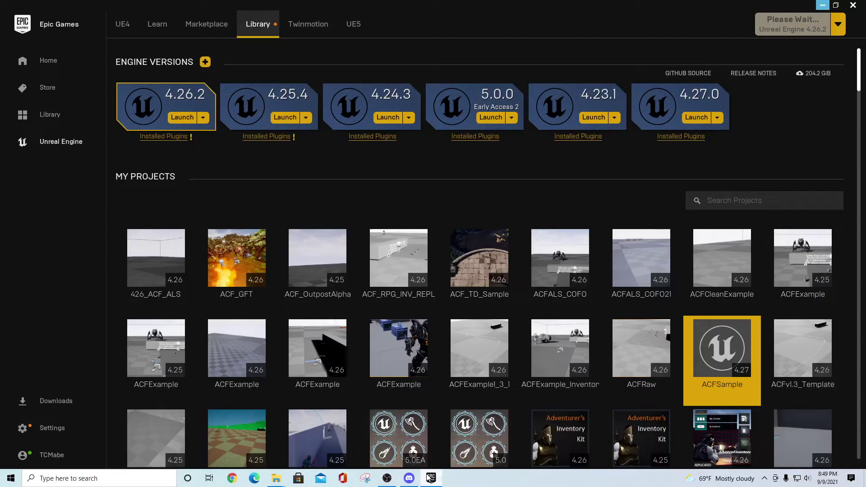
{"action": "left_click", "coordinate": [823, 5]}
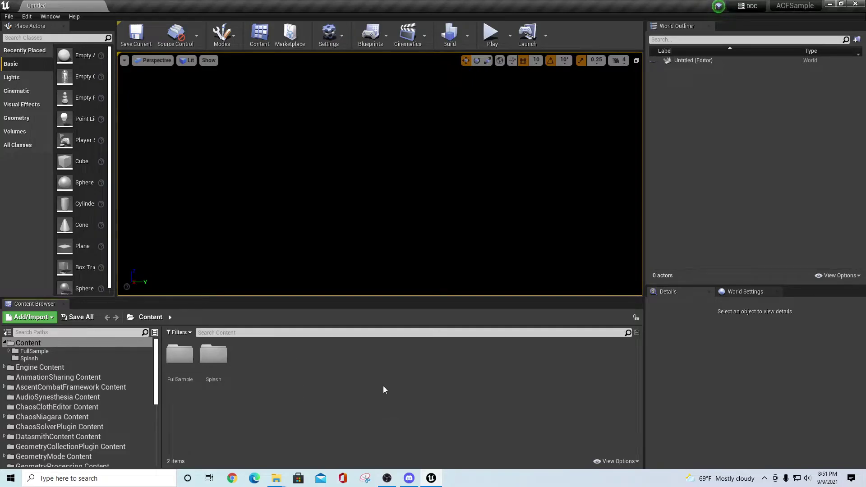
Step: Uncheck Show Engine Content, then show AscentCombatFramework Content in Explorer
{"action": "left_click", "coordinate": [615, 462]}
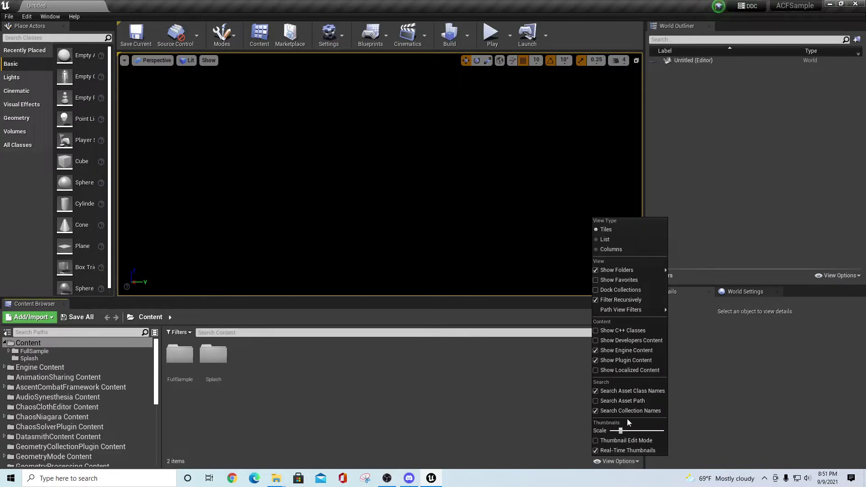
{"action": "left_click", "coordinate": [613, 350]}
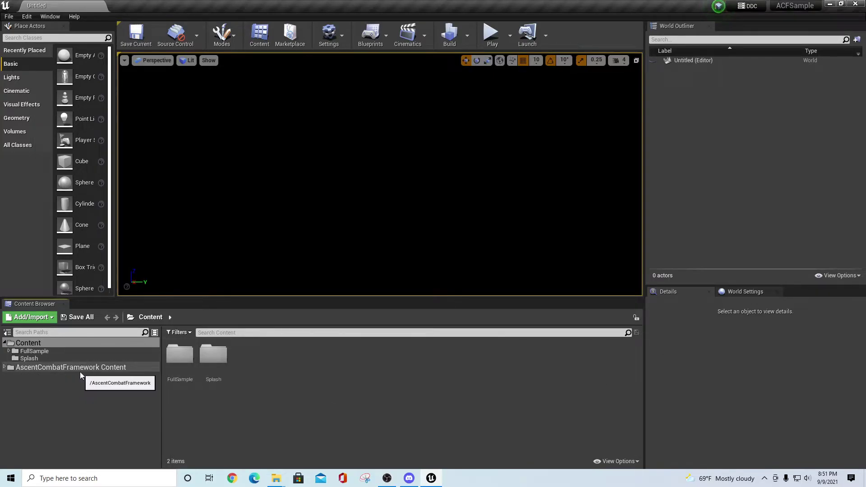
{"action": "left_click", "coordinate": [617, 462]}
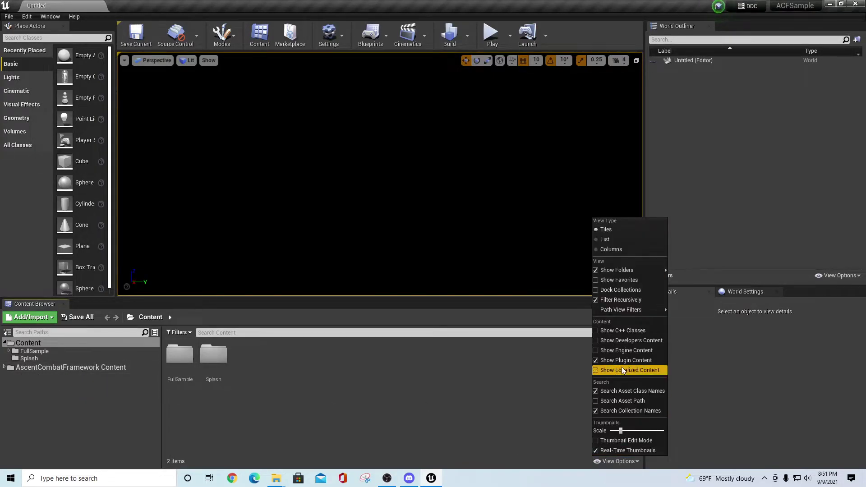
{"action": "left_click", "coordinate": [462, 391]}
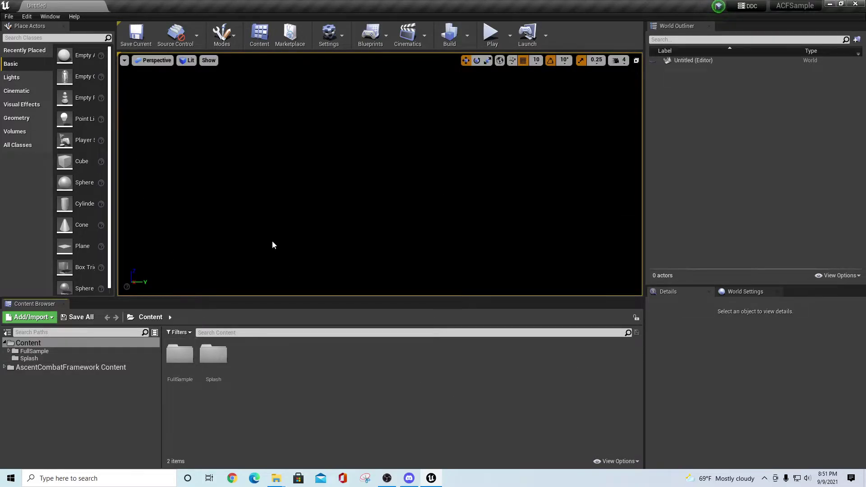
{"action": "right_click", "coordinate": [28, 368]}
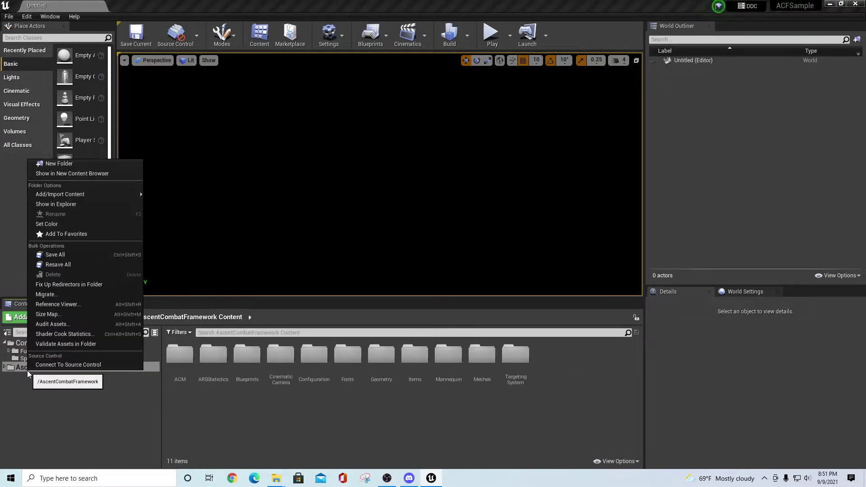
Step: Confirm the plugin content sits under 427sample's Plugins folder, then close the Explorer window
{"action": "left_click", "coordinate": [97, 204]}
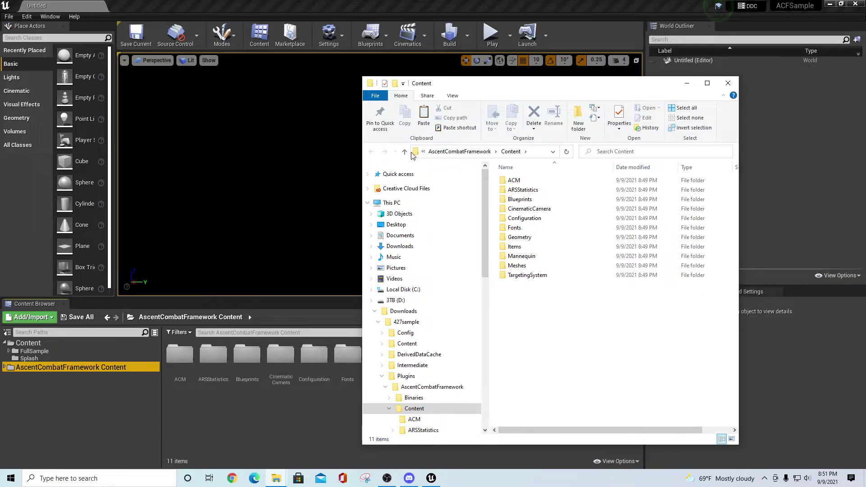
{"action": "left_click", "coordinate": [708, 84]}
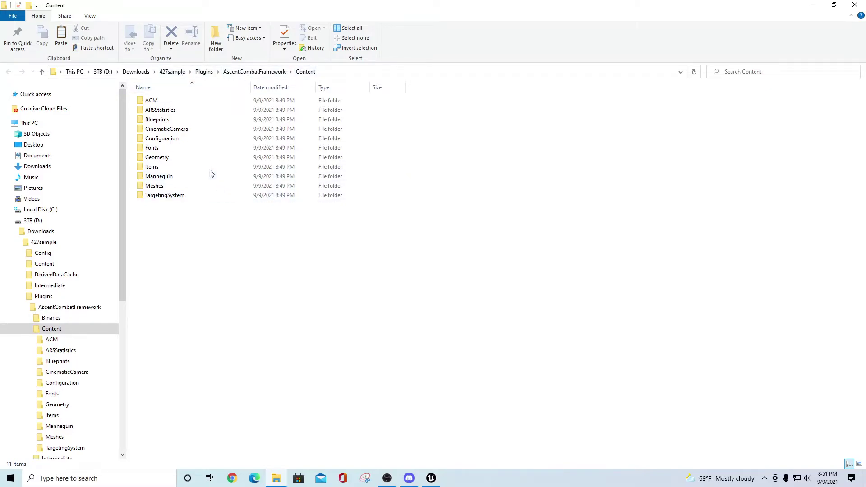
{"action": "left_click", "coordinate": [855, 5]}
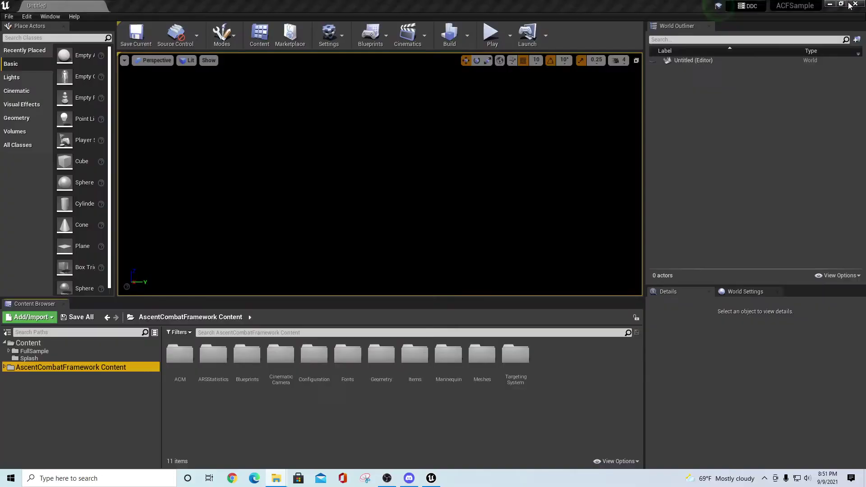
Step: Load the ACFSample map from the FullSample folder in the Content Browser
{"action": "left_click", "coordinate": [27, 352]}
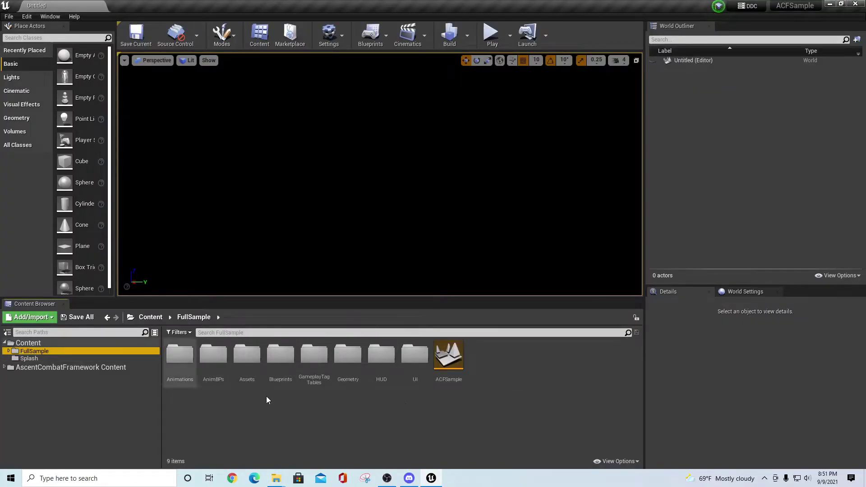
{"action": "double_click", "coordinate": [449, 357]}
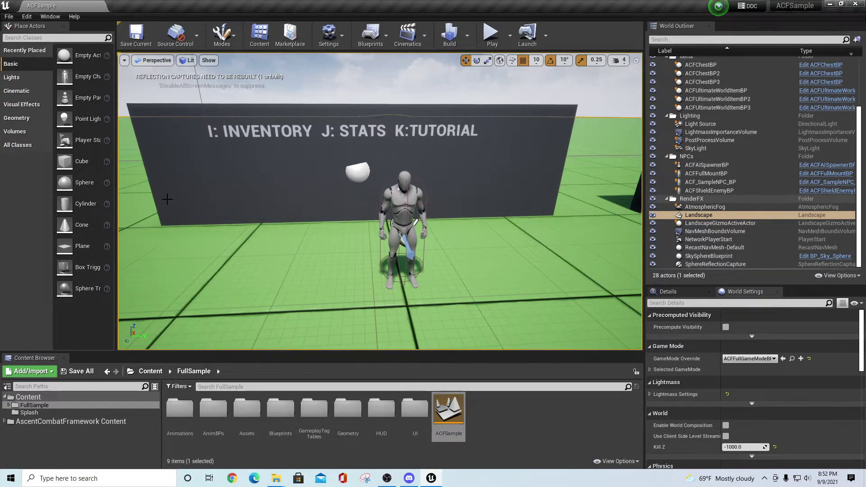
Step: Set ACFSample as Editor Startup Map and Game Default Map, then review GameplayTags and Ascent Combat Framework settings
{"action": "left_click", "coordinate": [330, 34]}
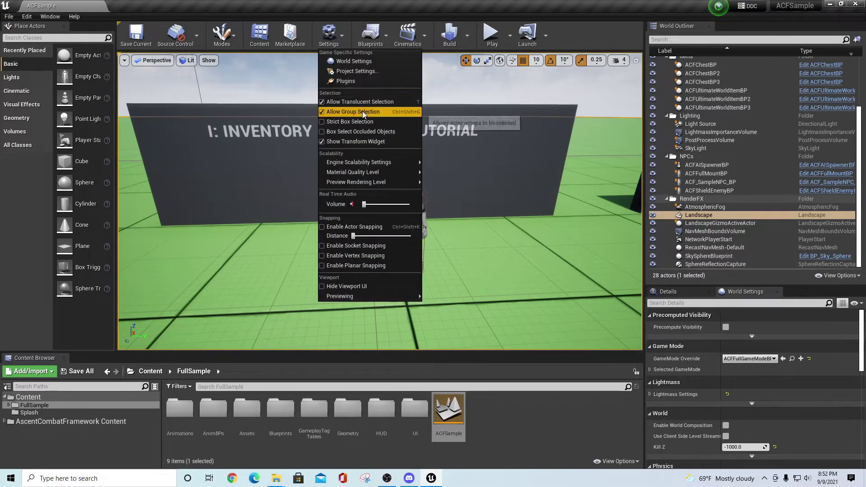
{"action": "left_click", "coordinate": [340, 72]}
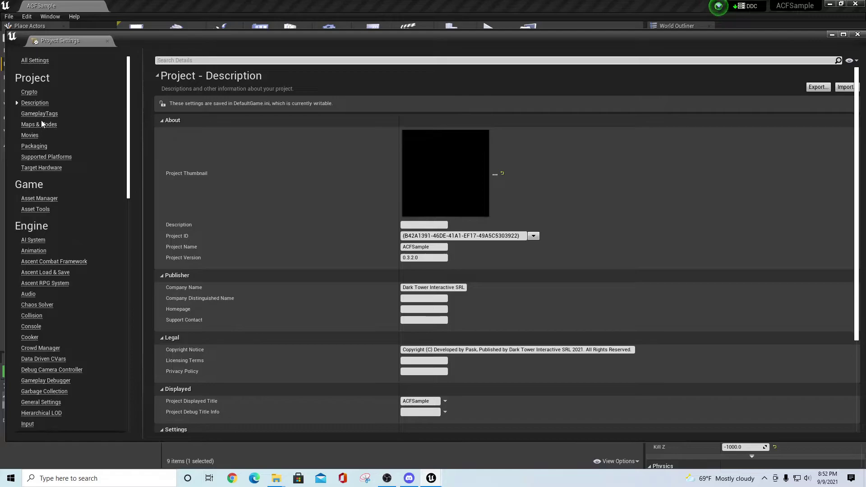
{"action": "left_click", "coordinate": [41, 123]}
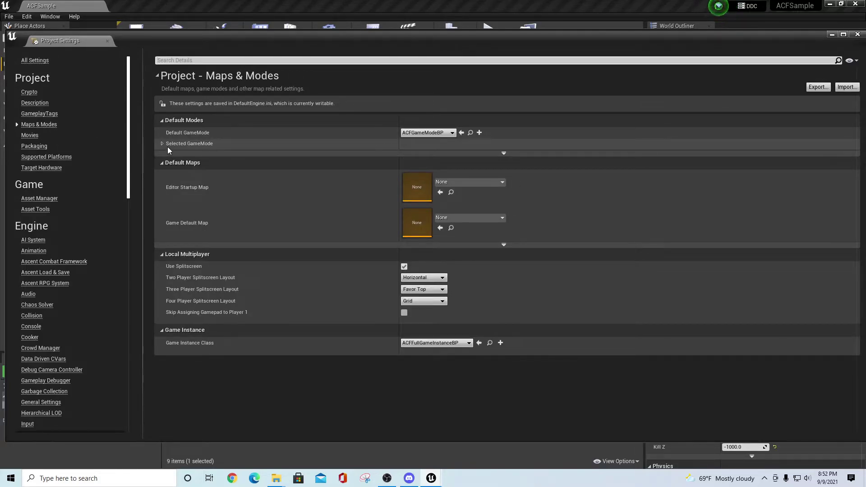
{"action": "left_click", "coordinate": [505, 182]}
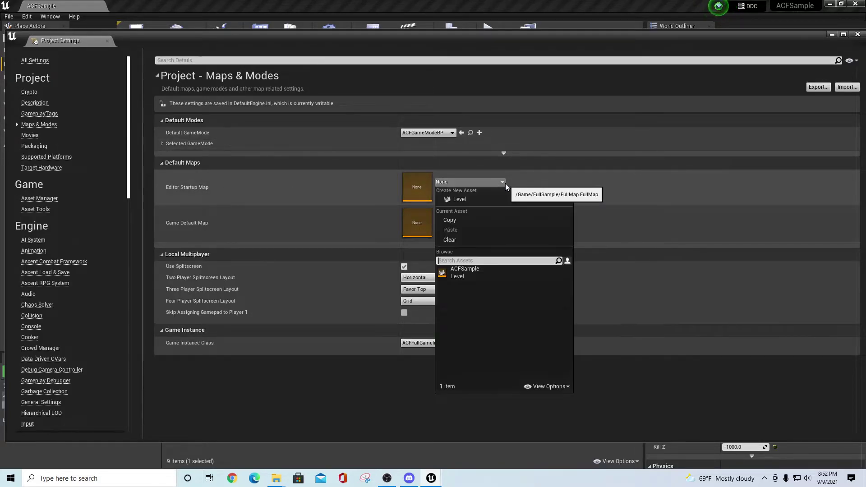
{"action": "left_click", "coordinate": [472, 272]}
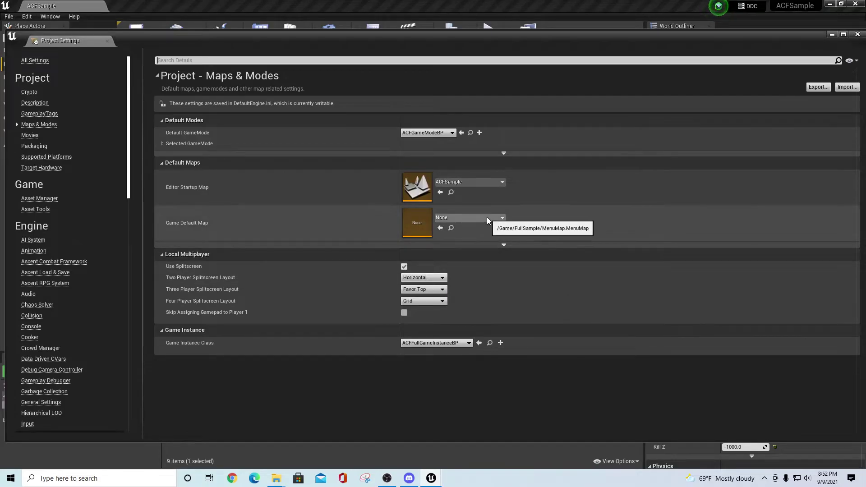
{"action": "left_click", "coordinate": [486, 218]}
{"action": "left_click", "coordinate": [465, 306]}
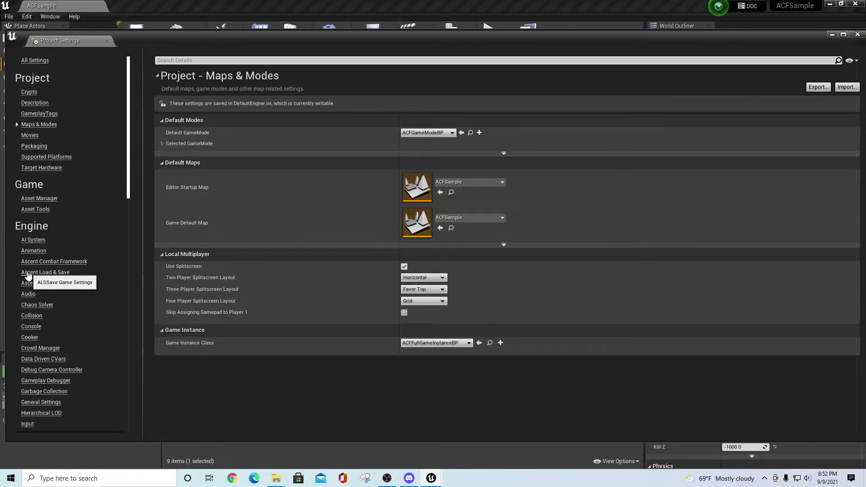
{"action": "left_click", "coordinate": [37, 114]}
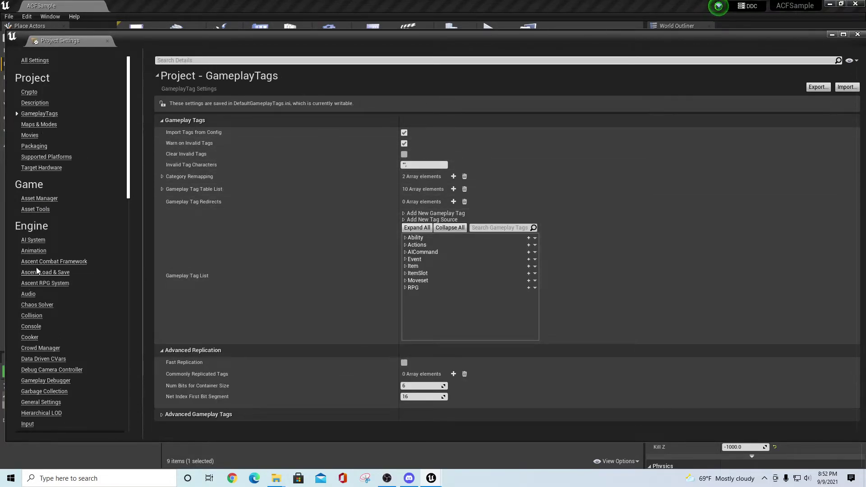
{"action": "left_click", "coordinate": [41, 262]}
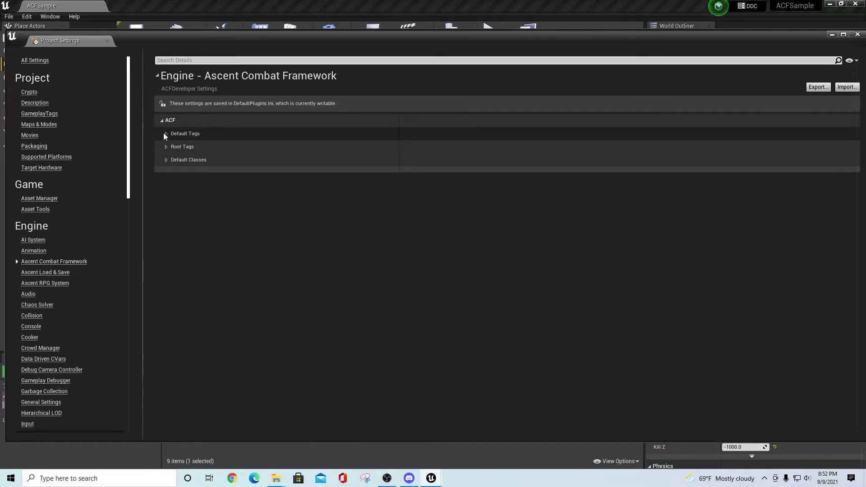
Step: Inspect Ascent Combat Framework Default Classes and Ascent RPG System settings, then close Project Settings
{"action": "left_click", "coordinate": [166, 161]}
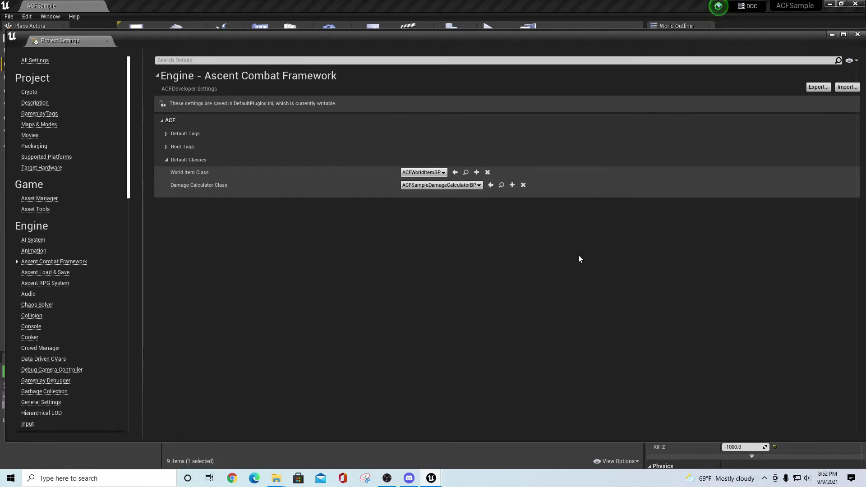
{"action": "left_click", "coordinate": [45, 284]}
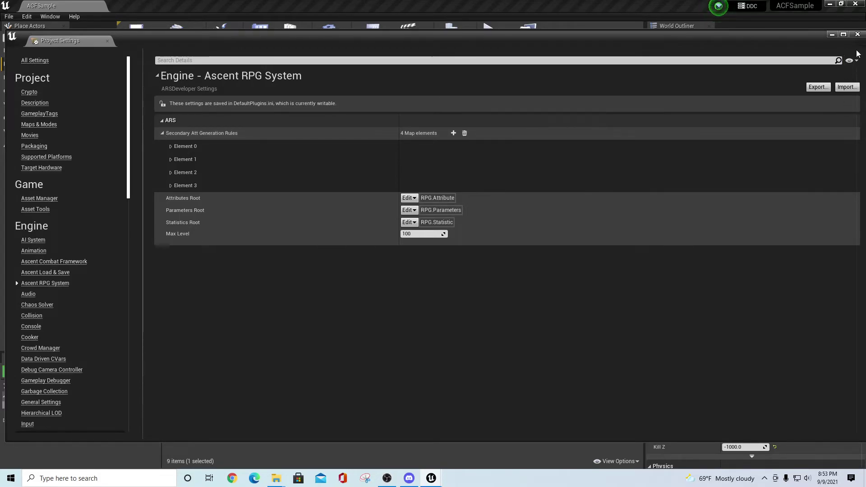
{"action": "left_click", "coordinate": [858, 34]}
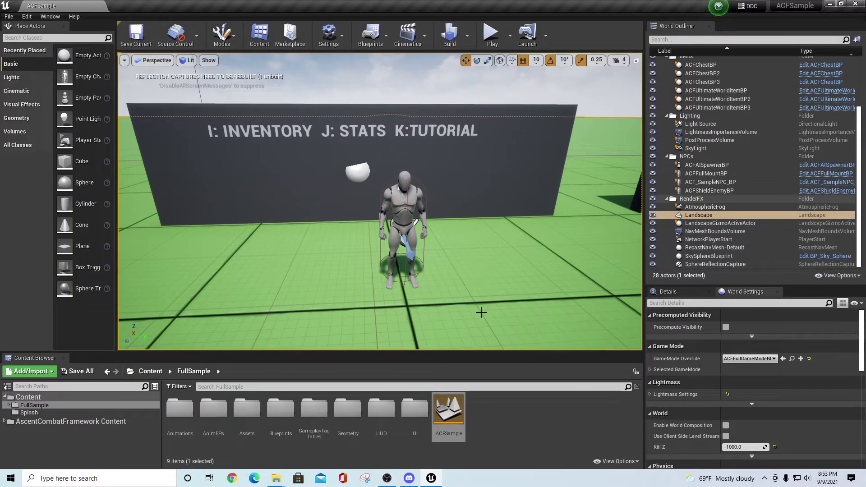
Step: Start Play-in-Editor, run the armored character toward the walls, and swing the sword
{"action": "left_click", "coordinate": [492, 34]}
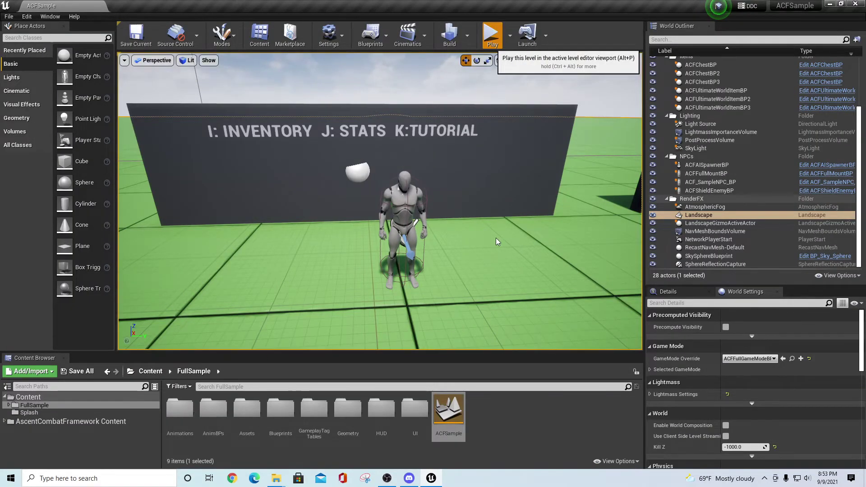
{"action": "left_click", "coordinate": [496, 237]}
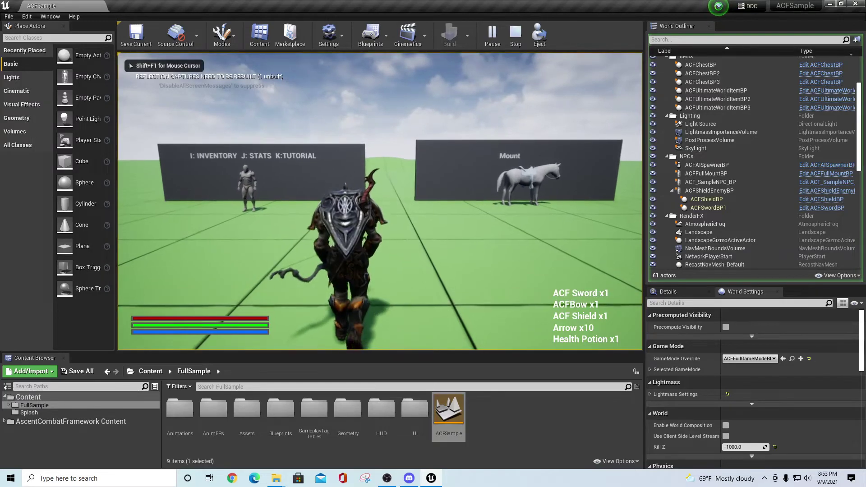
{"action": "key", "text": "w"}
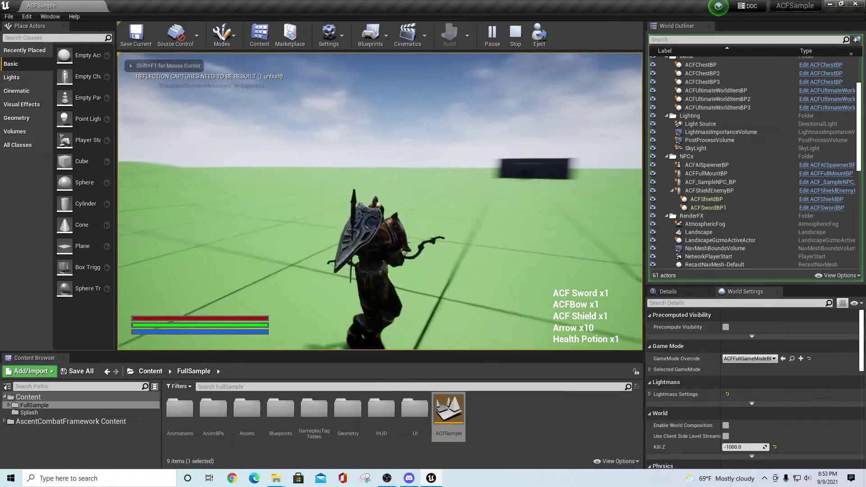
{"action": "key", "text": "w"}
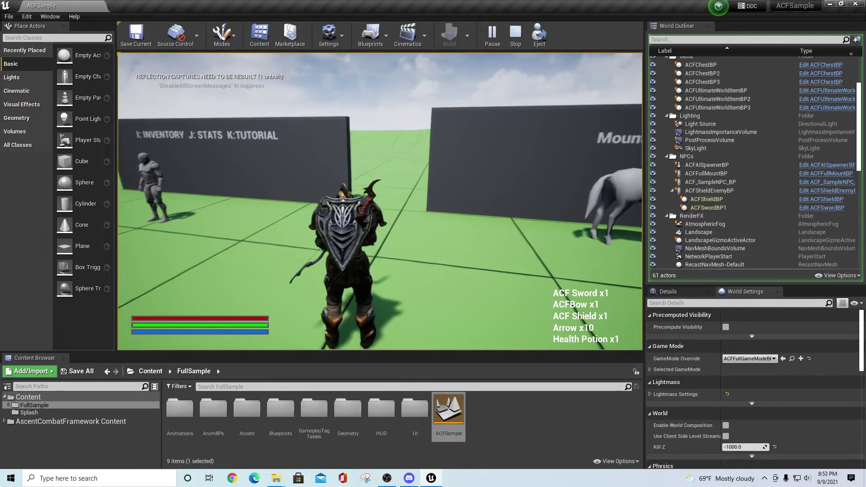
{"action": "key", "text": "w"}
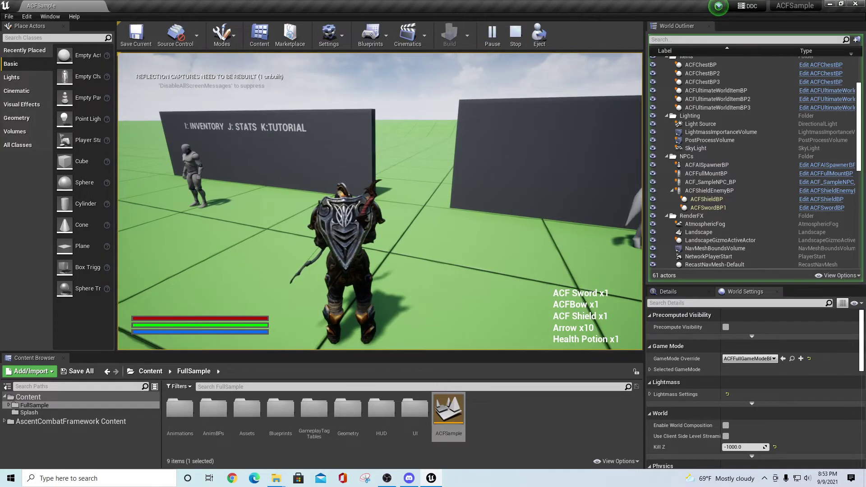
{"action": "key", "text": "w"}
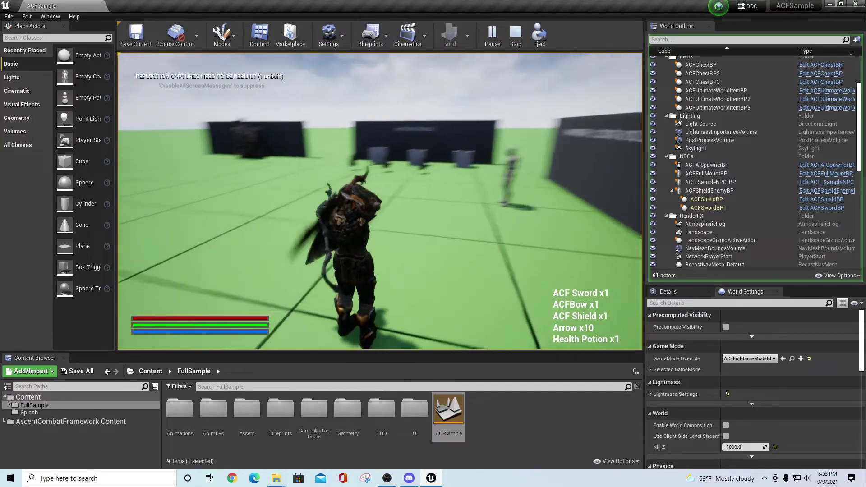
{"action": "left_click", "coordinate": [380, 201]}
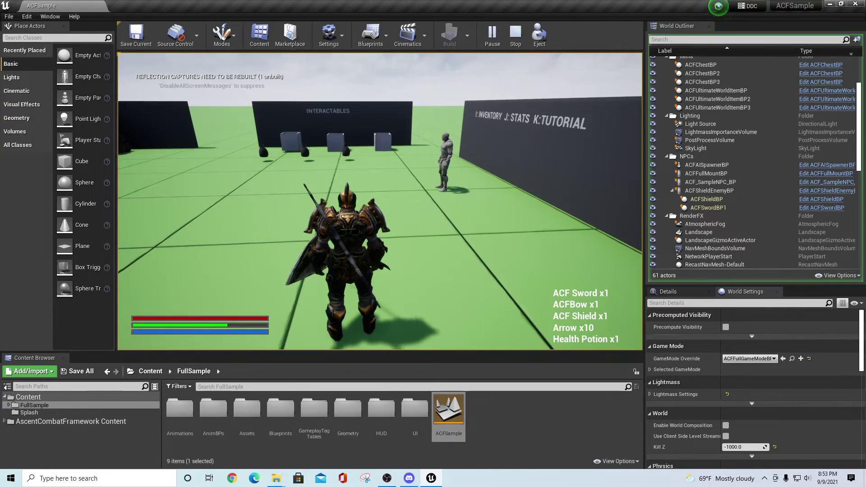
{"action": "key", "text": "w"}
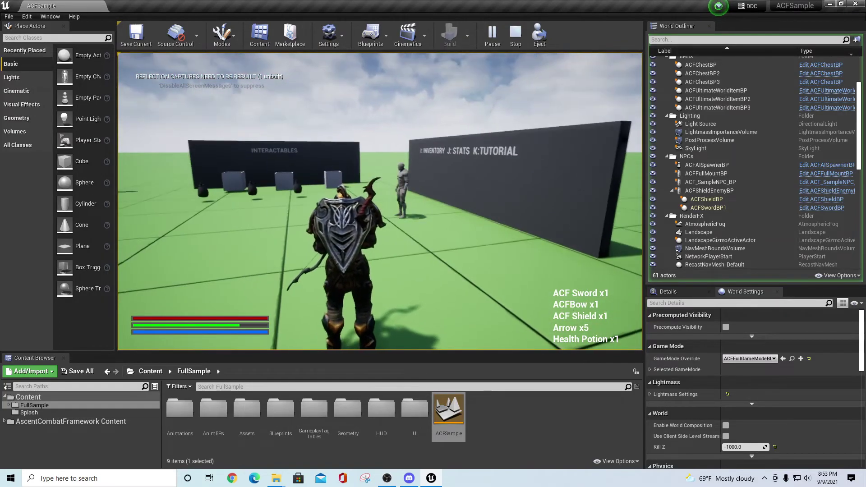
Step: Open the Blacksmith's crafting menu with E, close it, and keep running around the level
{"action": "key", "text": "w"}
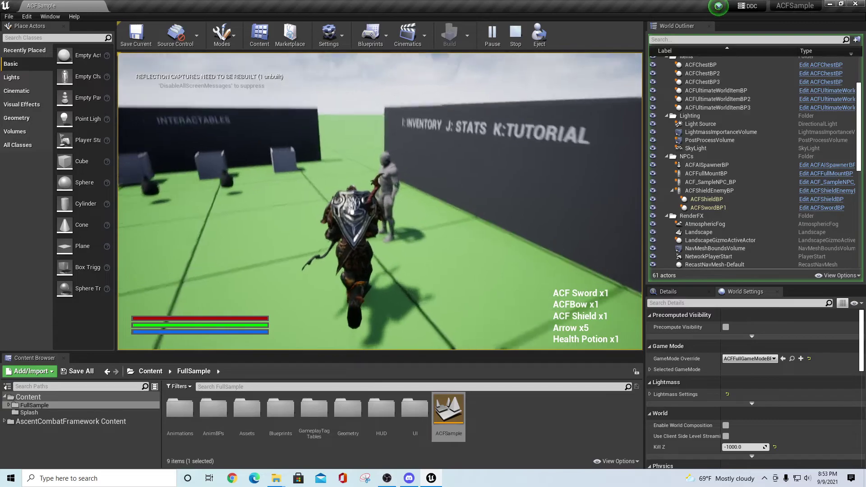
{"action": "key", "text": "e"}
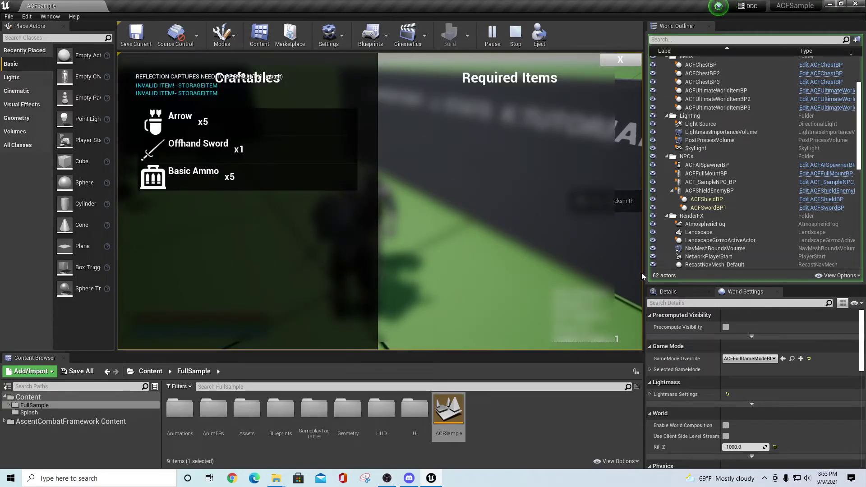
{"action": "left_click", "coordinate": [620, 59]}
{"action": "key", "text": "w"}
{"action": "key", "text": "w"}
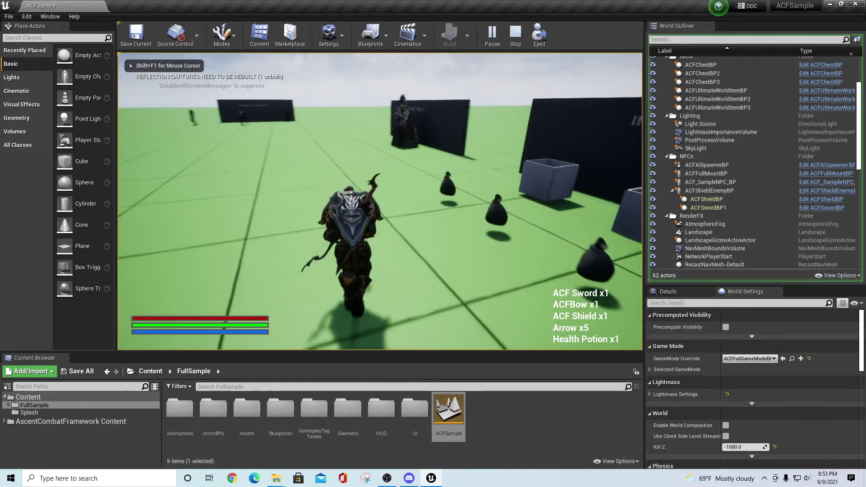
{"action": "key", "text": "w"}
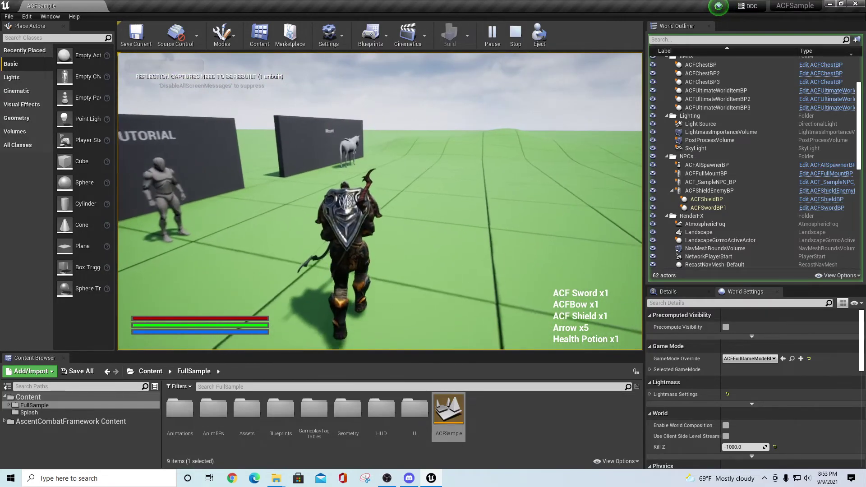
{"action": "key", "text": "w"}
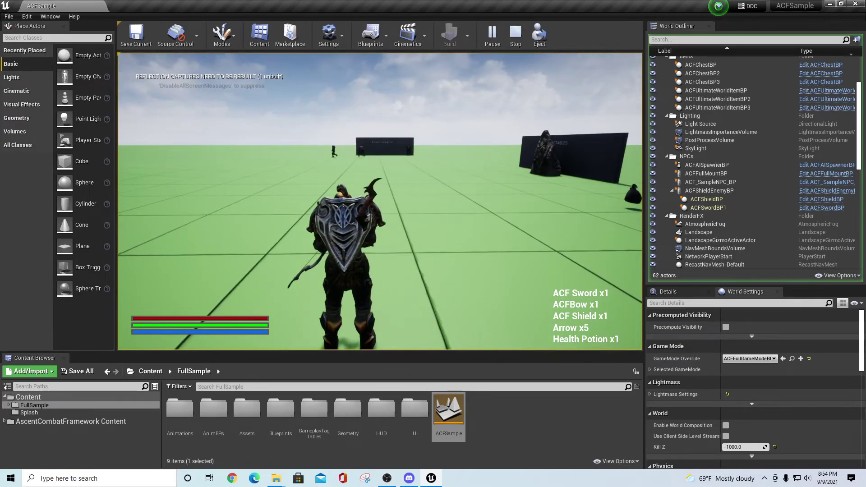
{"action": "key", "text": "w"}
{"action": "key", "text": "w"}
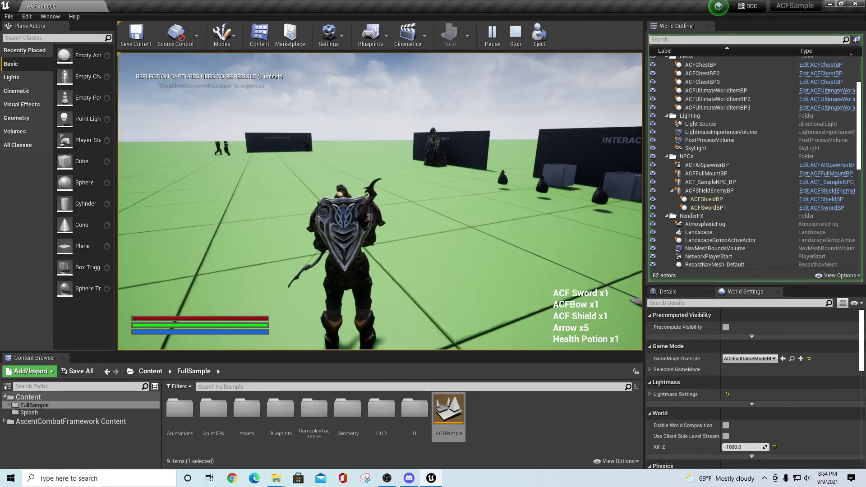
Step: End the Play-in-Editor session with Esc to return to the ACFSample level editor
{"action": "key", "text": "Escape"}
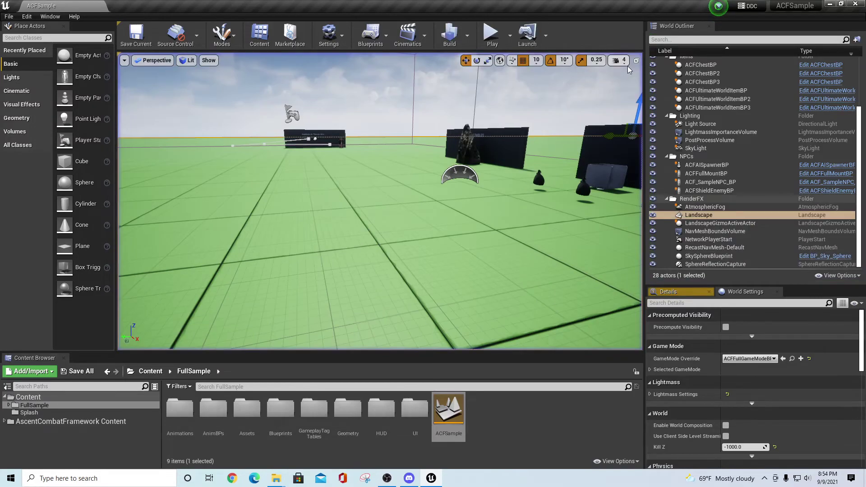